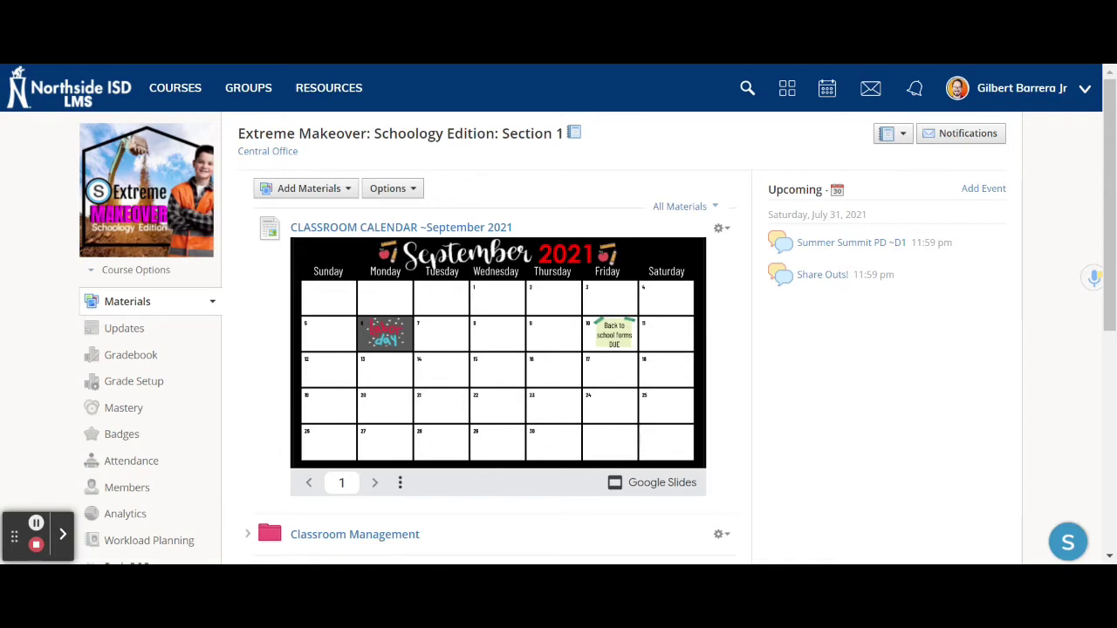
Open the Classroom Management folder from the course materials
{"action": "scroll", "coordinate": [259, 341], "scroll_direction": "down", "scroll_amount": 2}
{"action": "scroll", "coordinate": [305, 410], "scroll_direction": "down", "scroll_amount": 2}
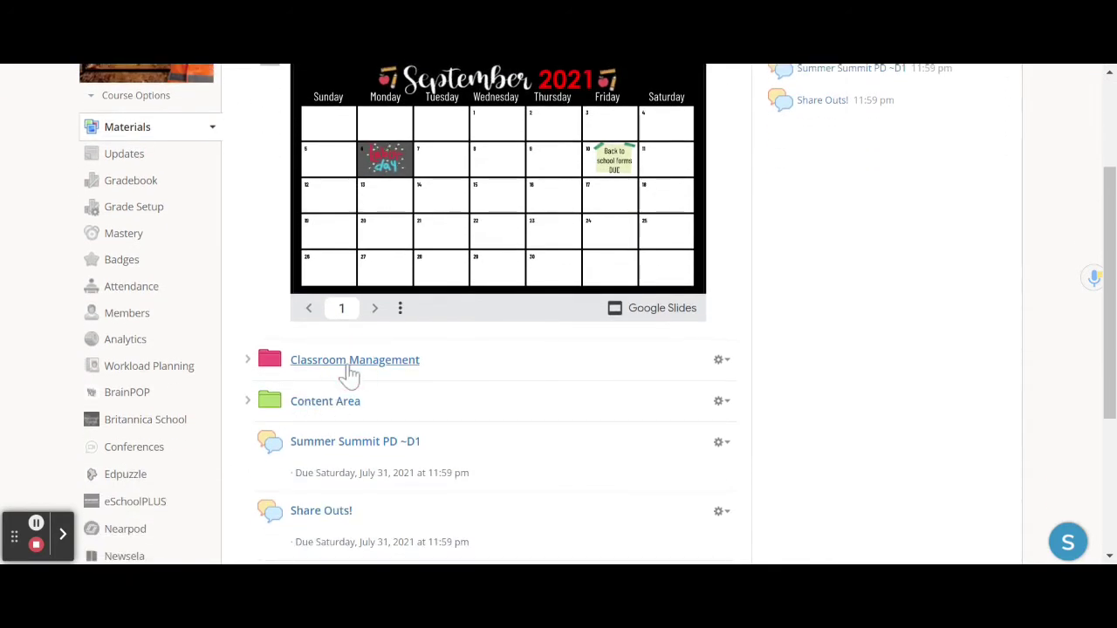
{"action": "left_click", "coordinate": [349, 366]}
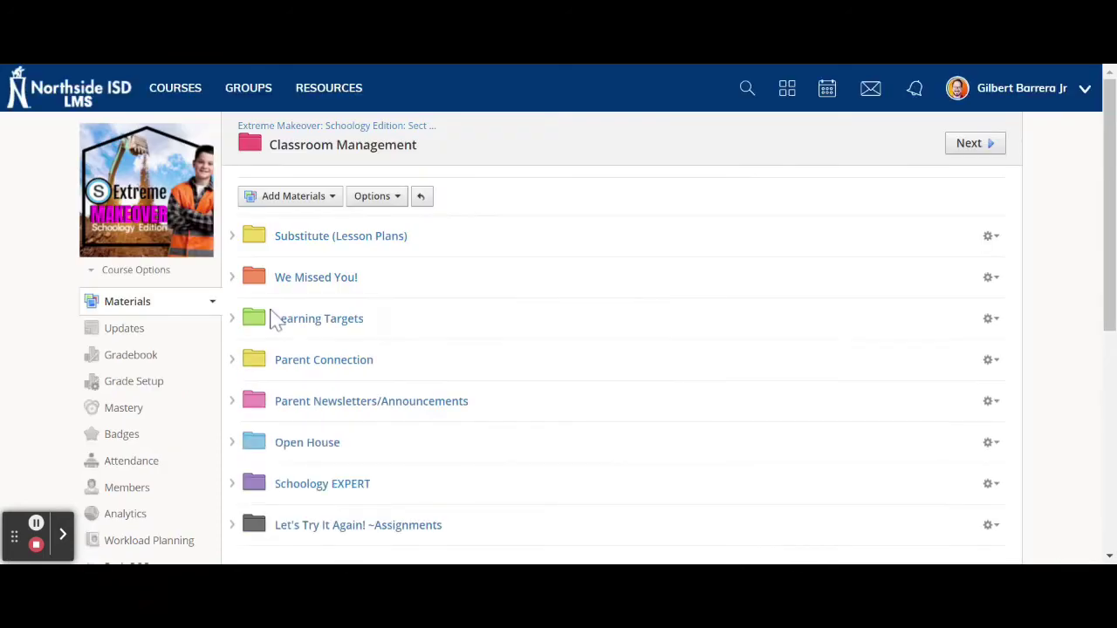
{"action": "left_click_drag", "start_coordinate": [273, 321], "coordinate": [420, 390]}
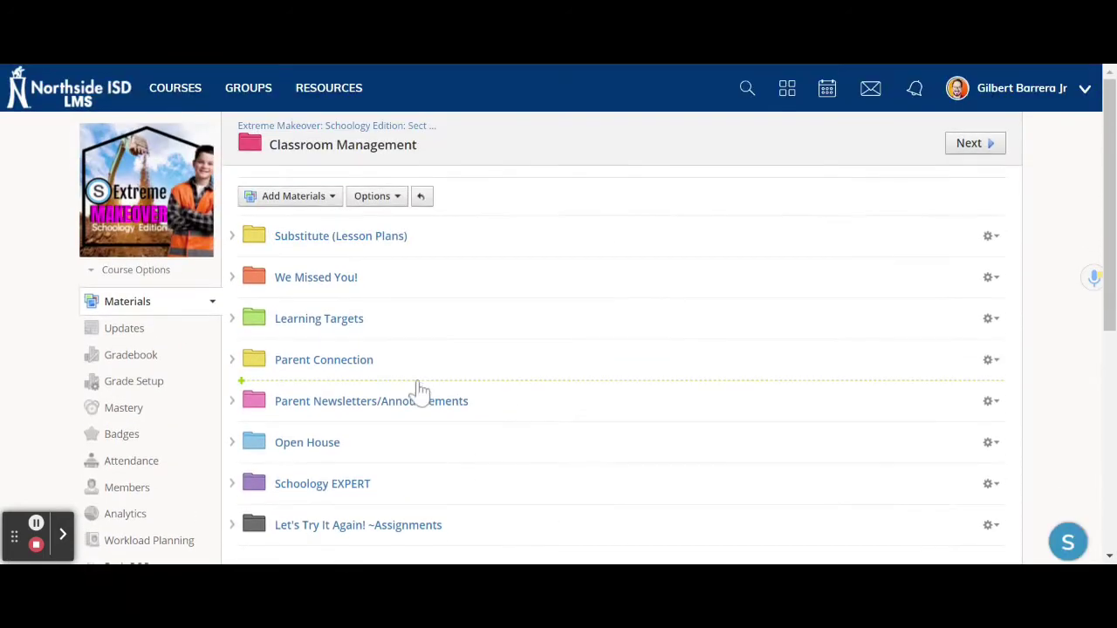
Expand the Substitute (Lesson Plans) folder down to the Writing subfolders for October 29, 2021
{"action": "left_click", "coordinate": [232, 236]}
{"action": "left_click", "coordinate": [264, 258]}
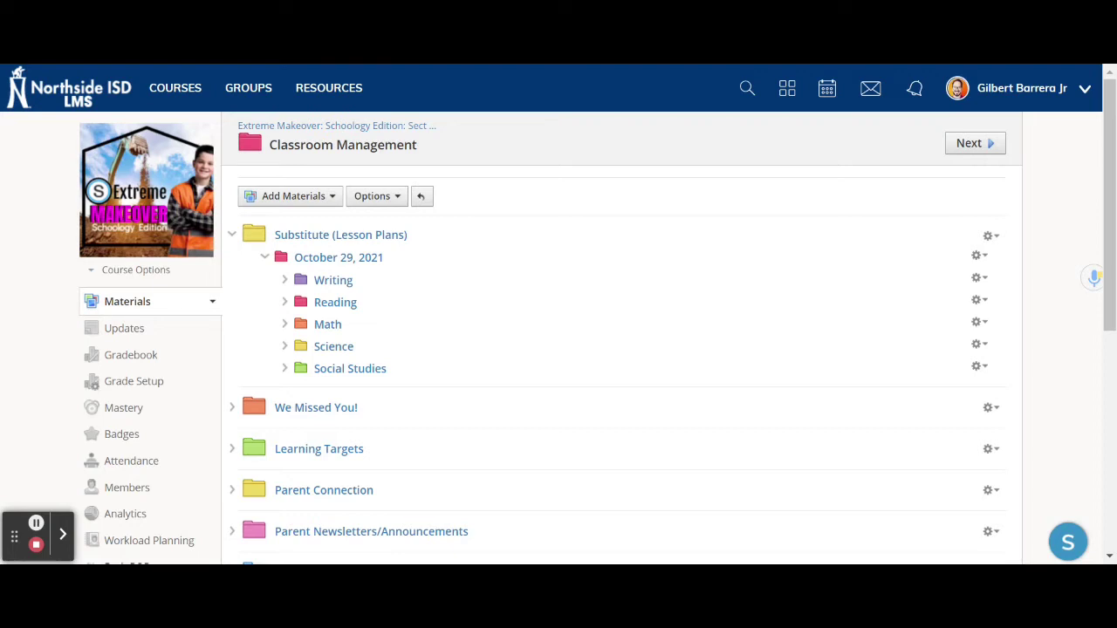
{"action": "left_click", "coordinate": [285, 280]}
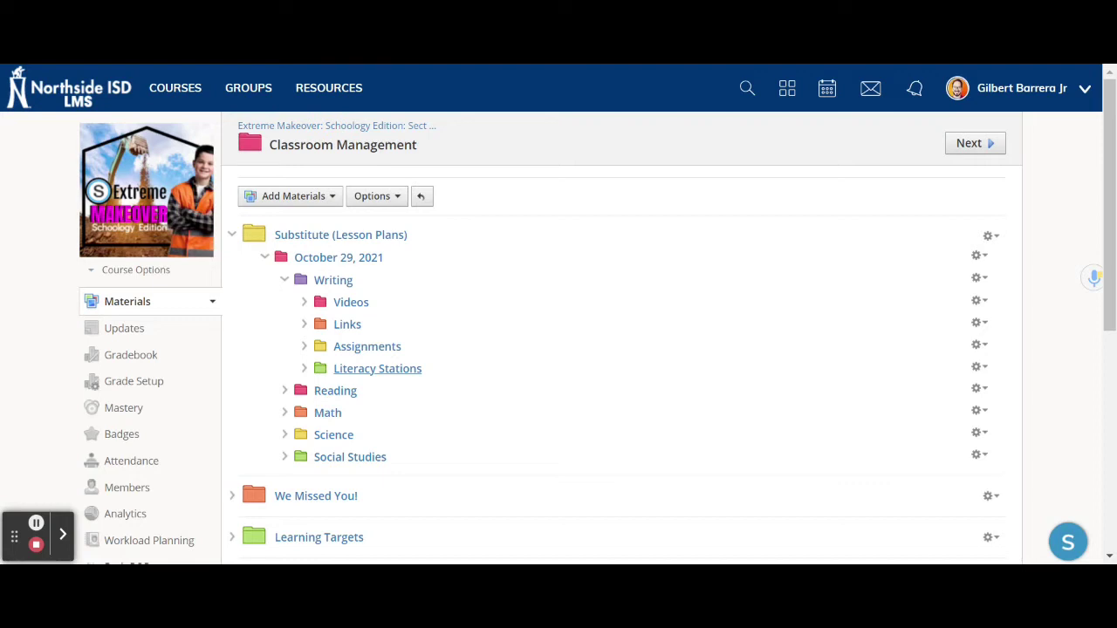
{"action": "left_click", "coordinate": [36, 528]}
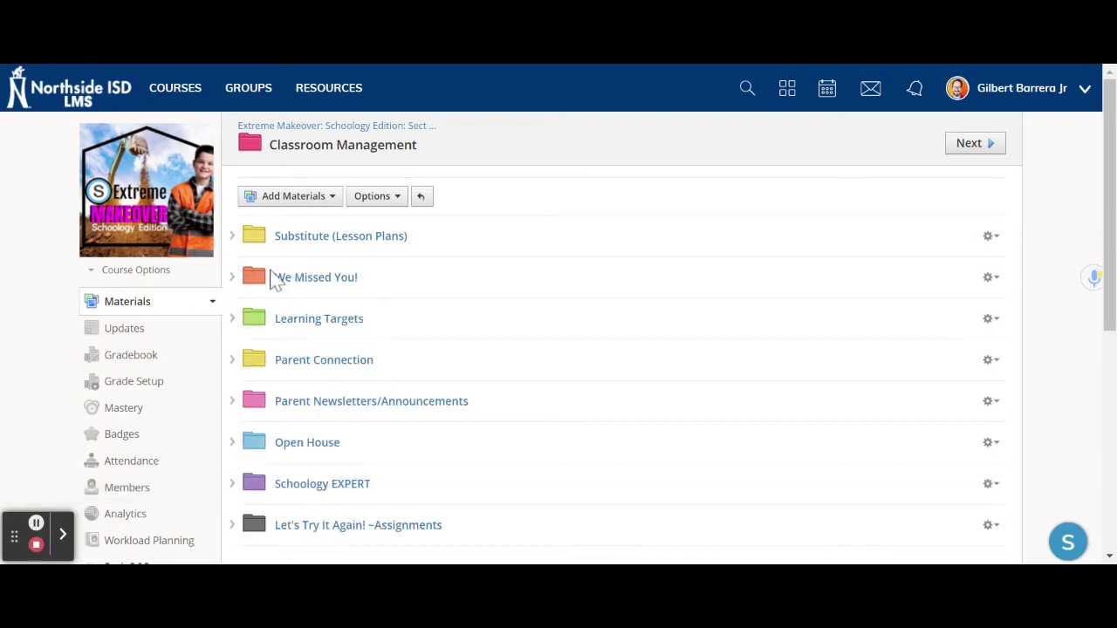
Expand We Missed You! and its October 2021 subfolder, open the October 6: Missing Assignments page and read it
{"action": "left_click", "coordinate": [232, 277]}
{"action": "left_click", "coordinate": [264, 300]}
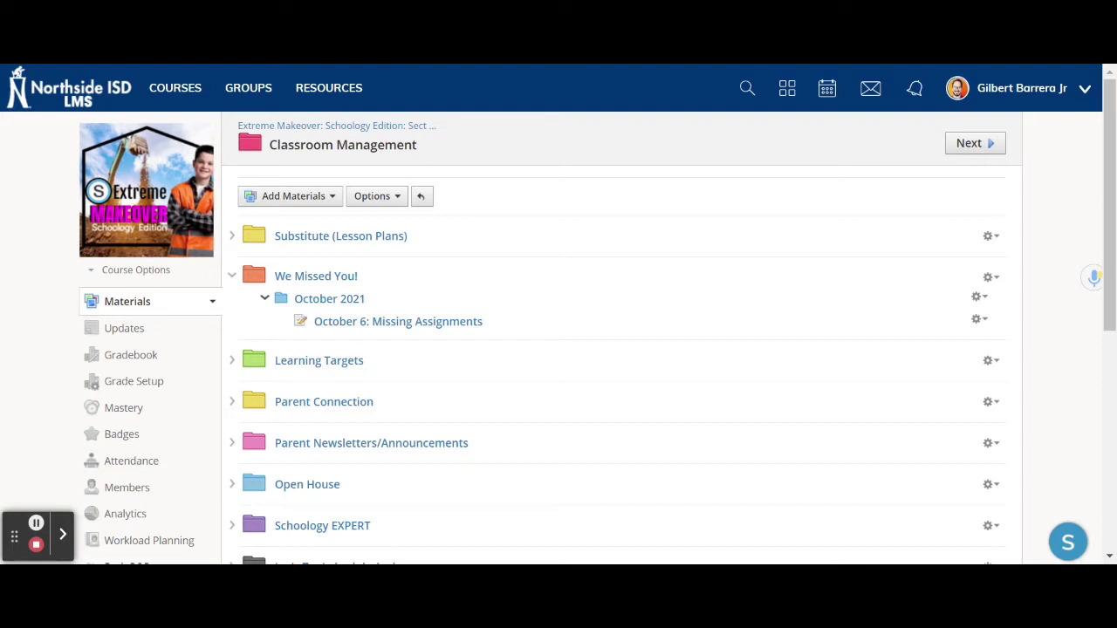
{"action": "left_click", "coordinate": [365, 323]}
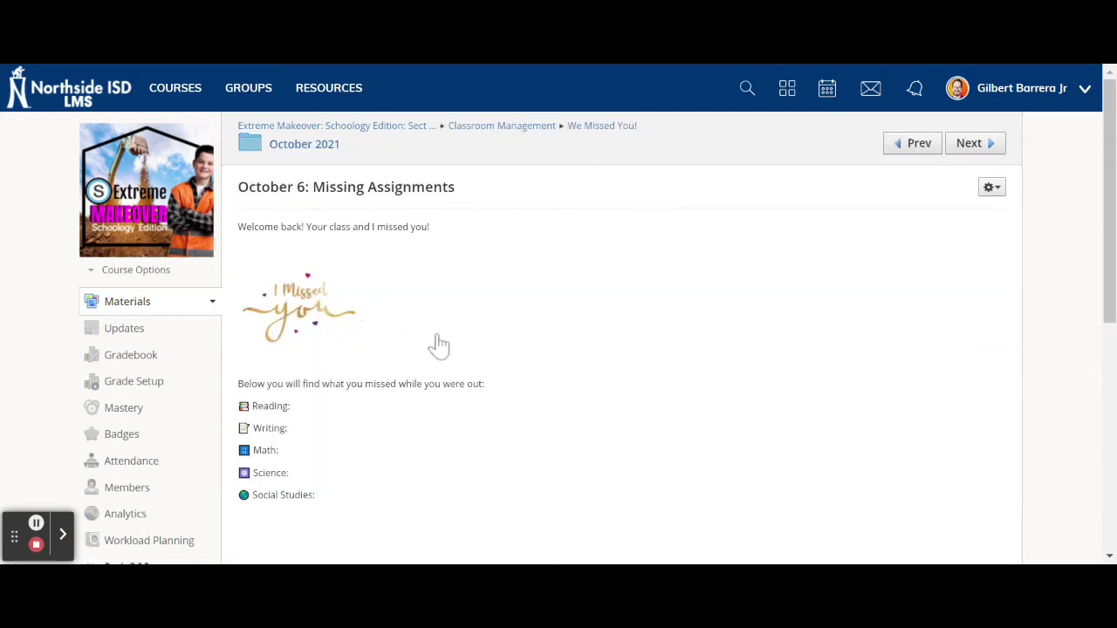
{"action": "scroll", "coordinate": [449, 347], "scroll_direction": "down", "scroll_amount": 1}
{"action": "scroll", "coordinate": [449, 347], "scroll_direction": "down", "scroll_amount": 1}
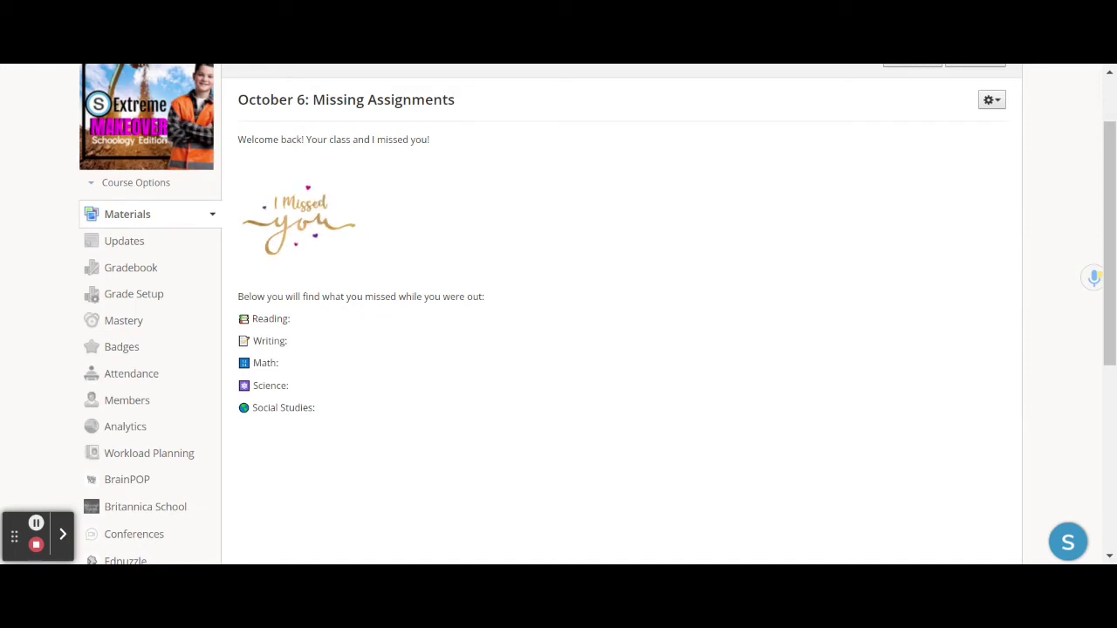
{"action": "scroll", "coordinate": [390, 327], "scroll_direction": "up", "scroll_amount": 2}
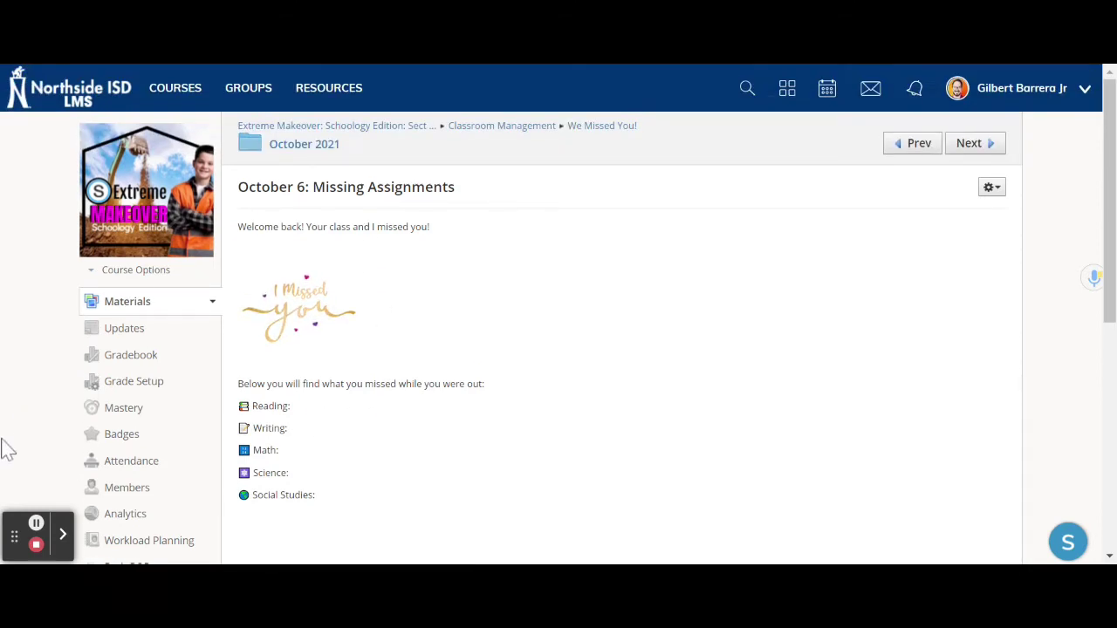
{"action": "left_click", "coordinate": [36, 528]}
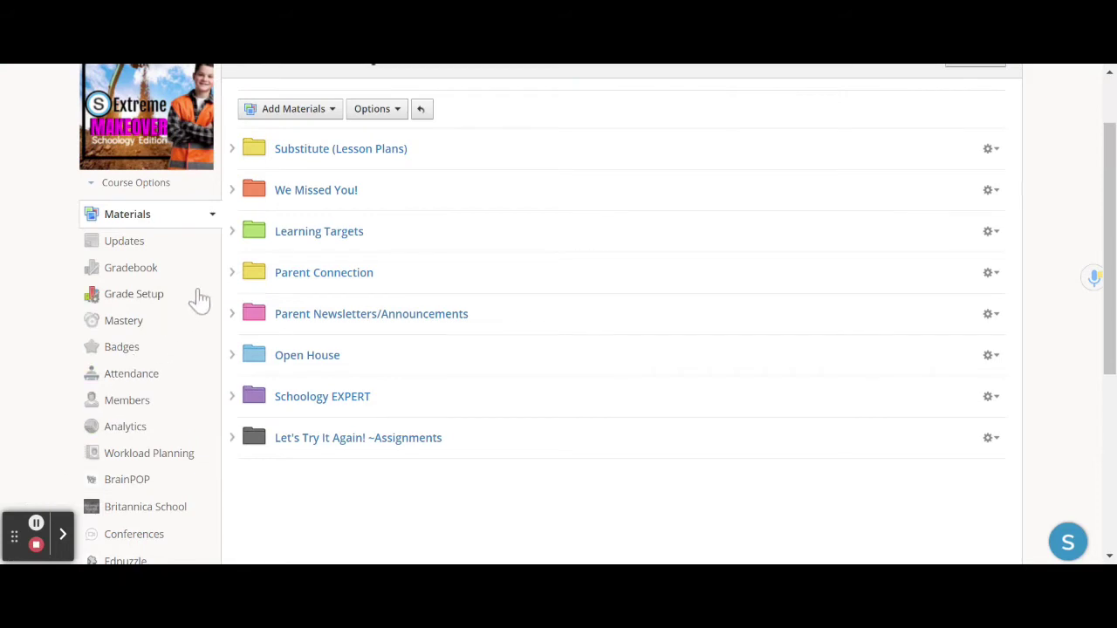
Expand Learning Targets and its Week of September 6-10 subfolder, and open the Learning Targets page inside
{"action": "left_click", "coordinate": [231, 233]}
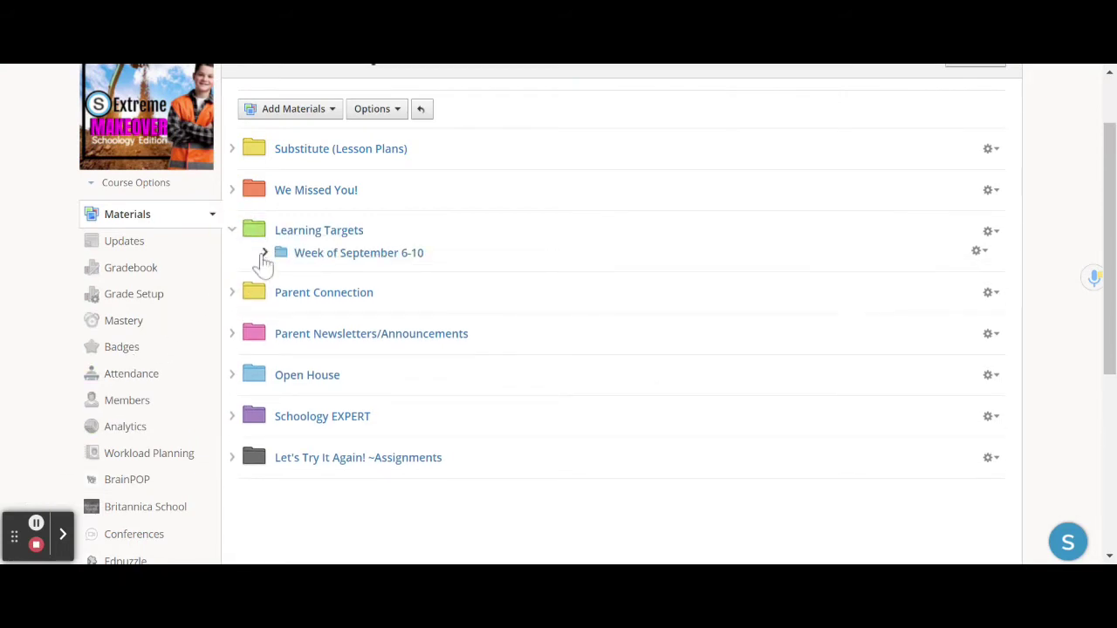
{"action": "left_click", "coordinate": [263, 254]}
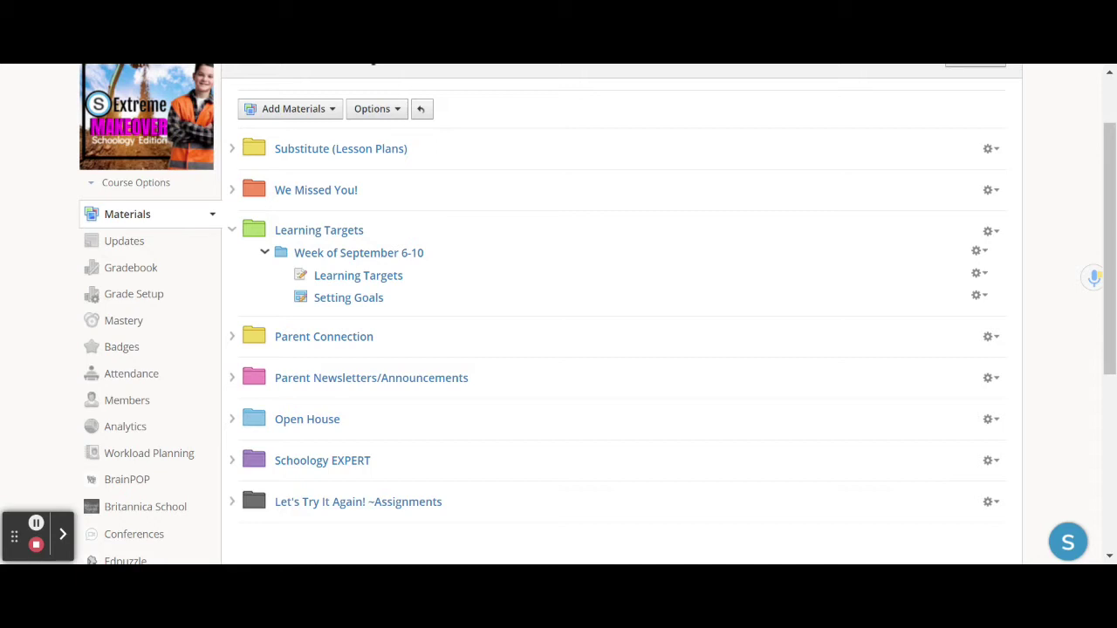
{"action": "left_click", "coordinate": [339, 275]}
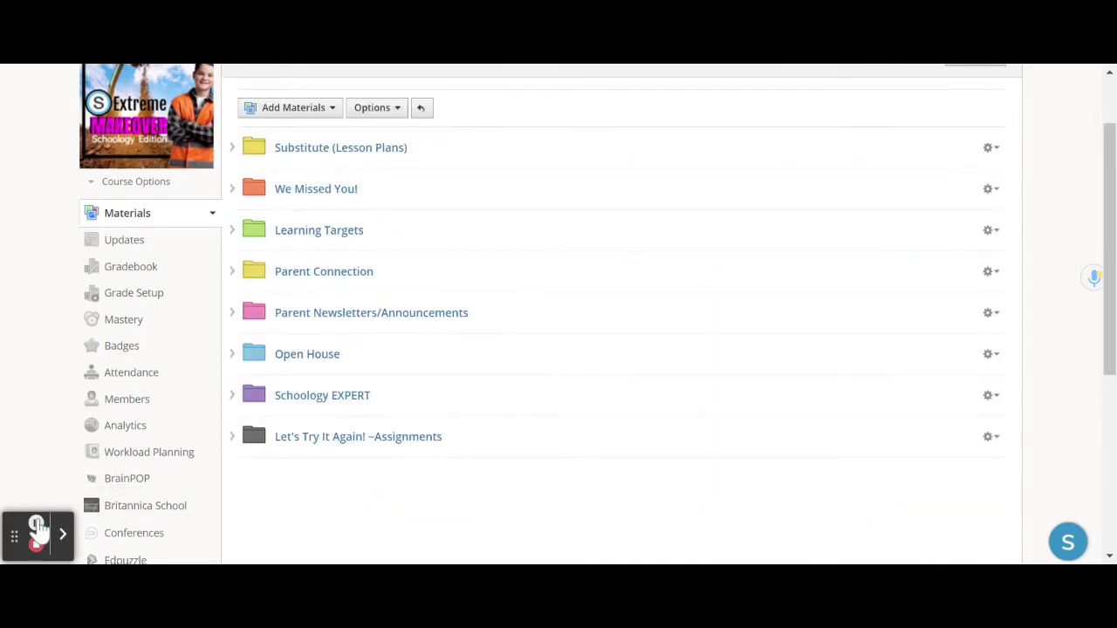
Open the August 22, 2021 newsletter from the Parent Newsletters/Announcements folder and look through it
{"action": "left_click_drag", "start_coordinate": [264, 298], "coordinate": [281, 279]}
{"action": "left_click", "coordinate": [237, 327]}
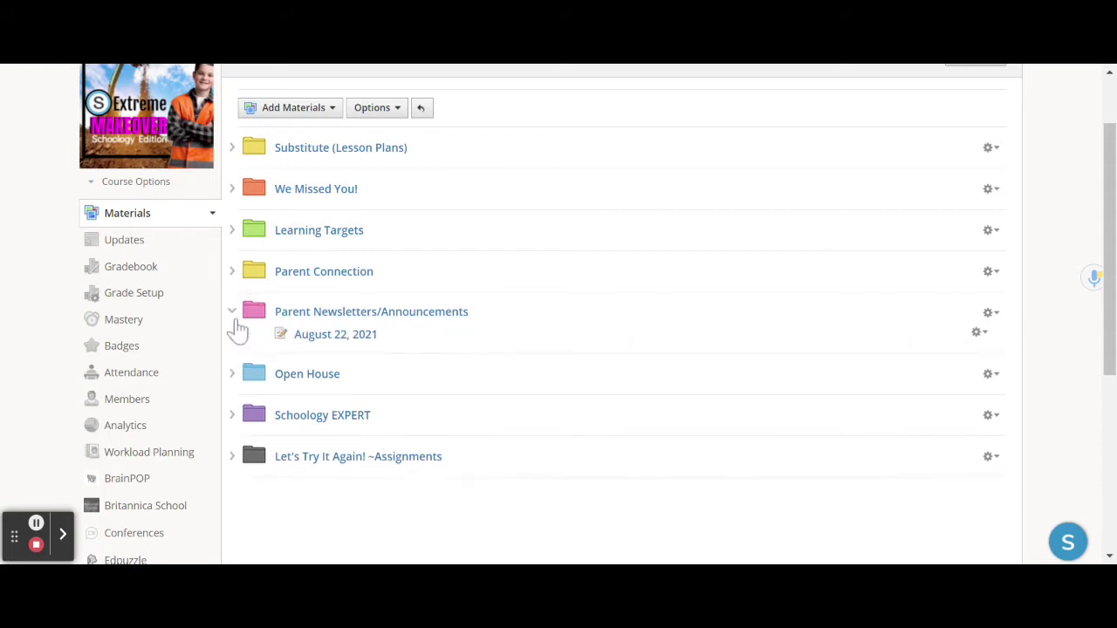
{"action": "left_click", "coordinate": [311, 340]}
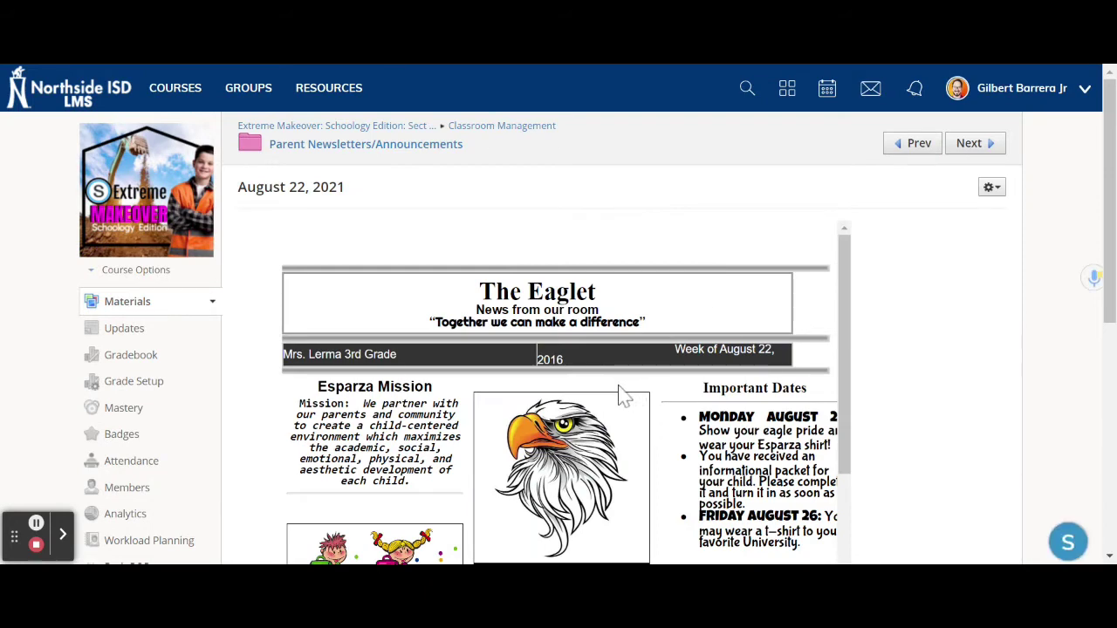
{"action": "scroll", "coordinate": [628, 394], "scroll_direction": "down", "scroll_amount": 4}
{"action": "scroll", "coordinate": [621, 394], "scroll_direction": "up", "scroll_amount": 2}
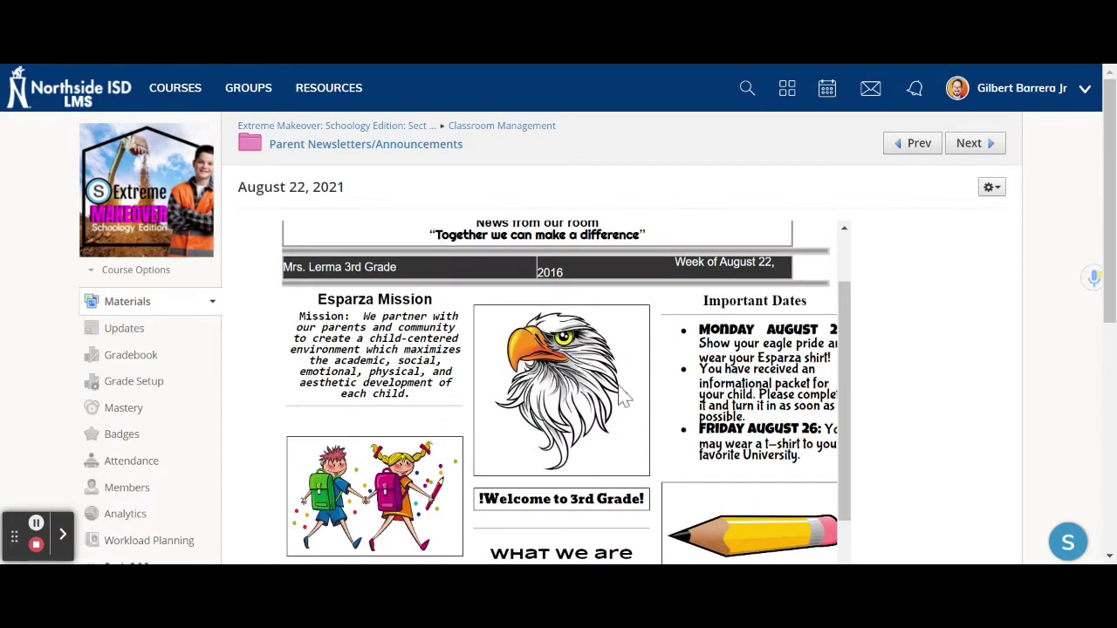
Look inside the Parent Connection folder of Classroom Management and return to the Classroom Management folder list
{"action": "left_click", "coordinate": [499, 132]}
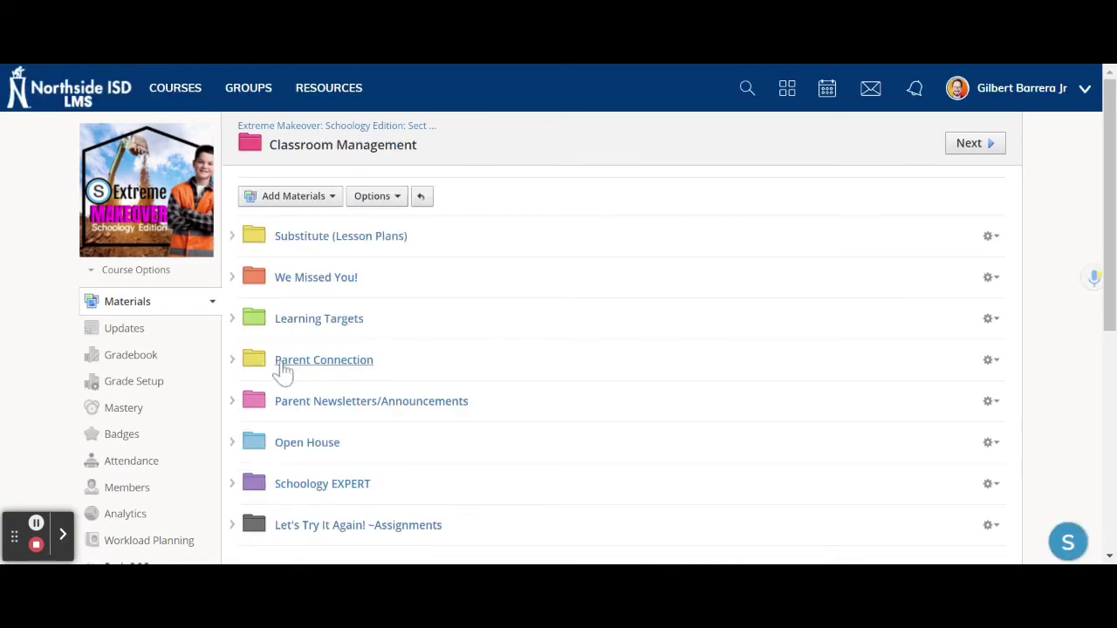
{"action": "left_click", "coordinate": [283, 365]}
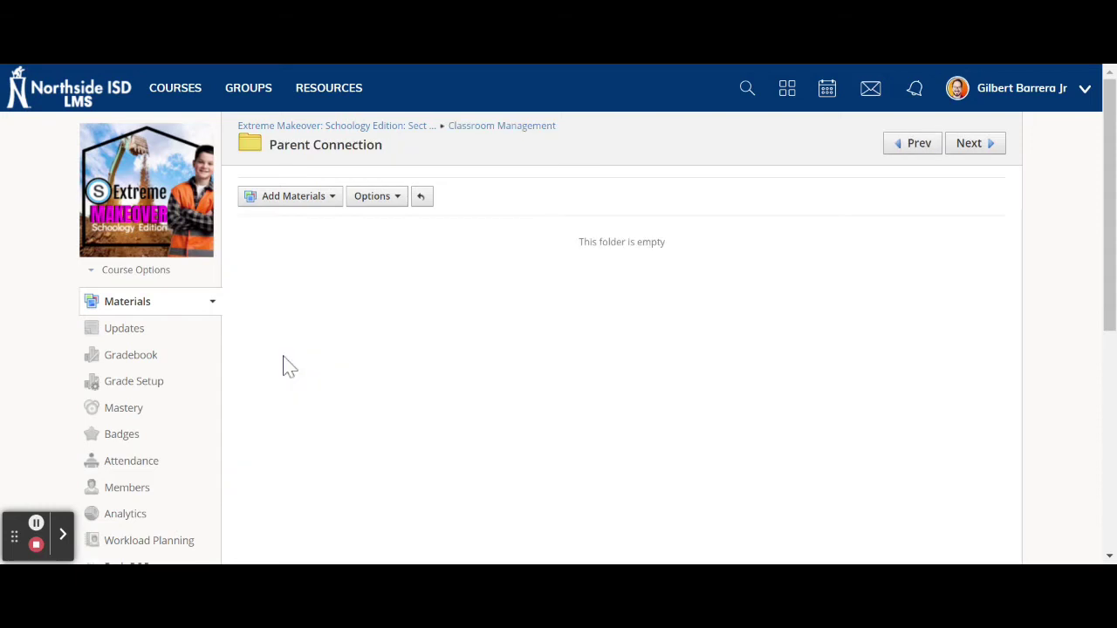
{"action": "left_click", "coordinate": [485, 131]}
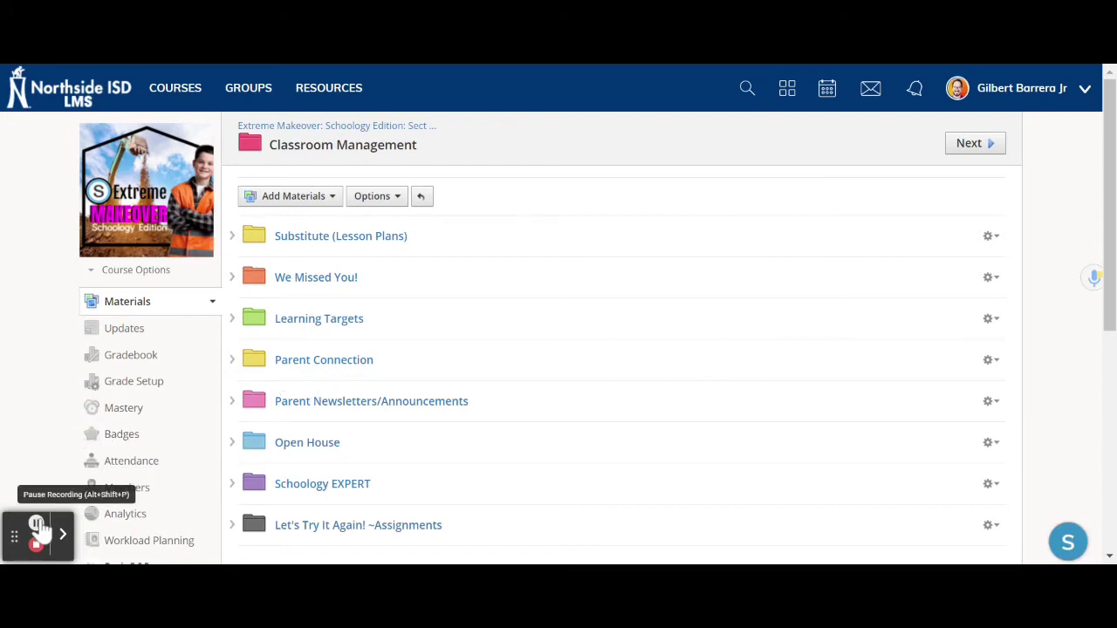
Expand the Open House folder, open its Meet the Teacher subfolder and look through the PDFs and embedded Google Slide
{"action": "scroll", "coordinate": [38, 523], "scroll_direction": "down", "scroll_amount": 1}
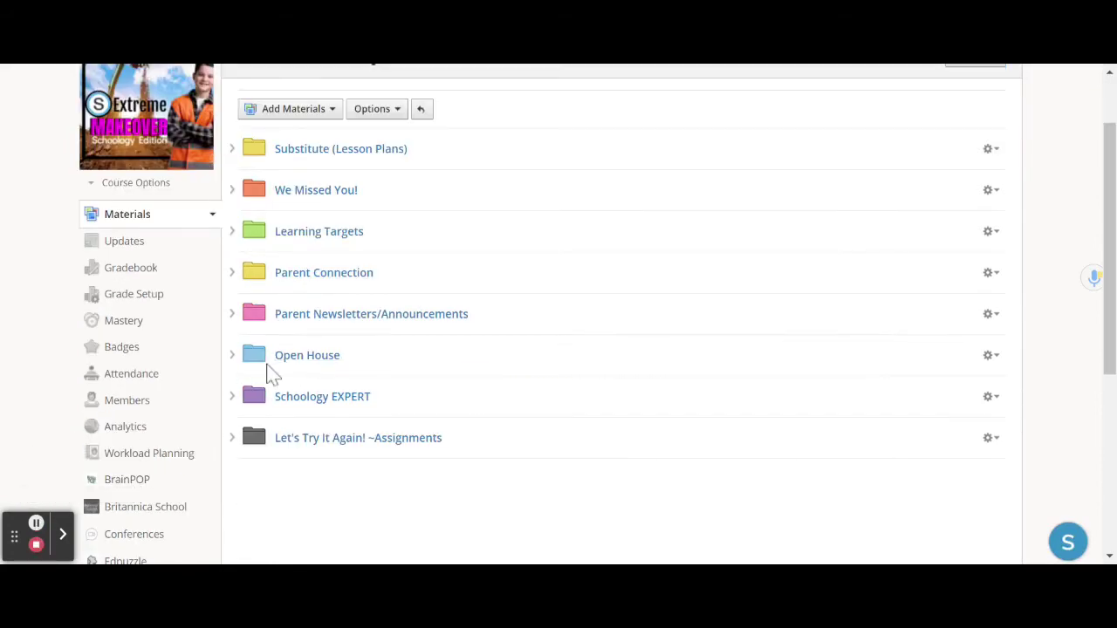
{"action": "left_click", "coordinate": [232, 357]}
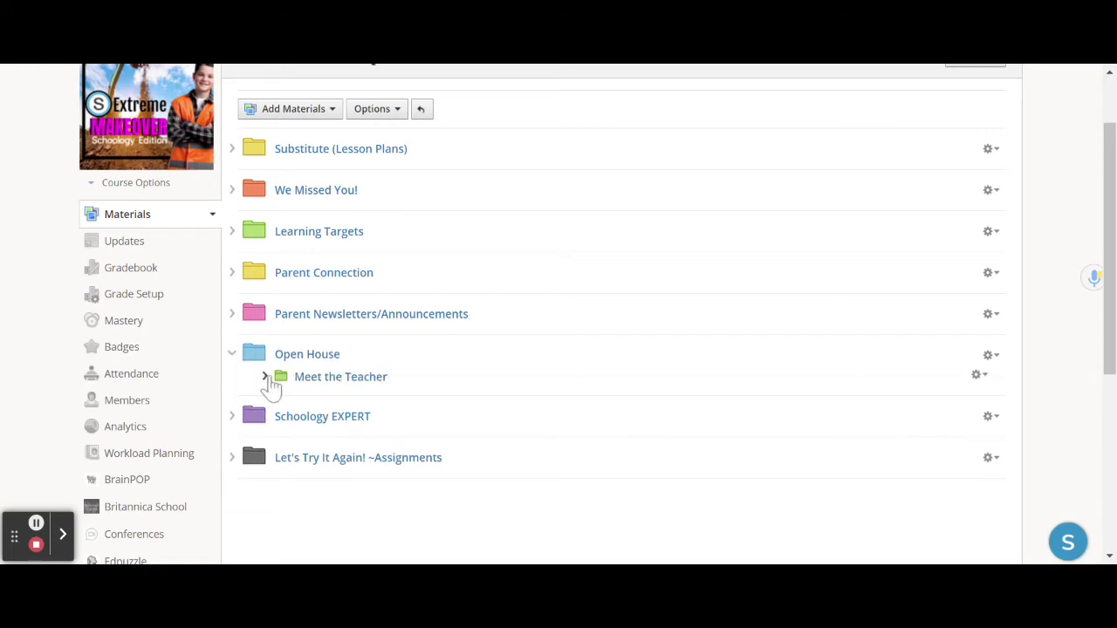
{"action": "left_click", "coordinate": [264, 378]}
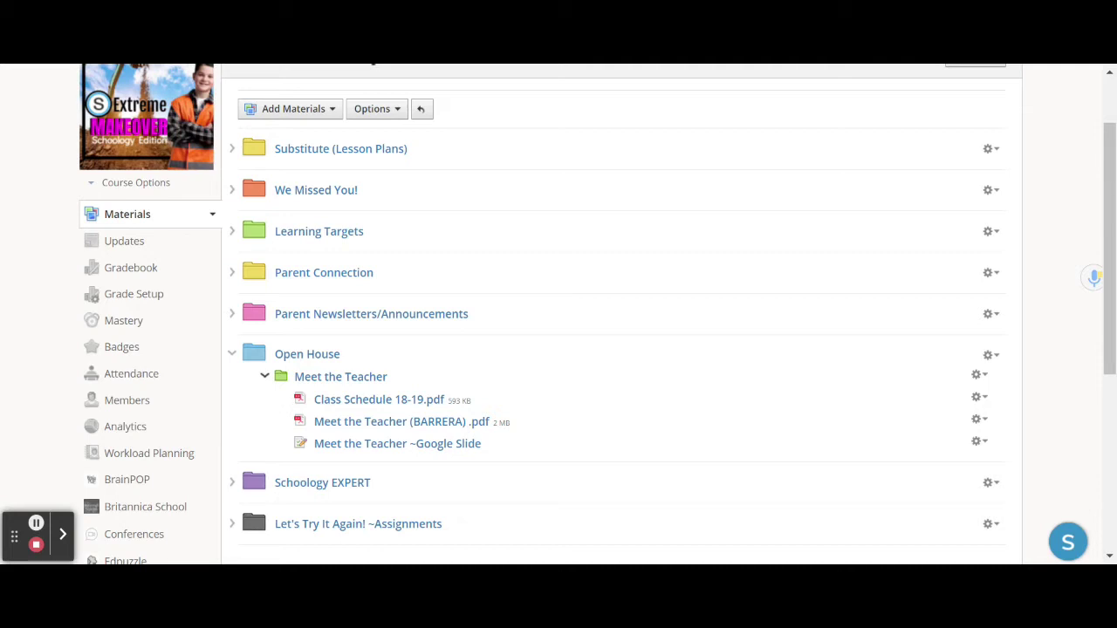
{"action": "left_click", "coordinate": [329, 378]}
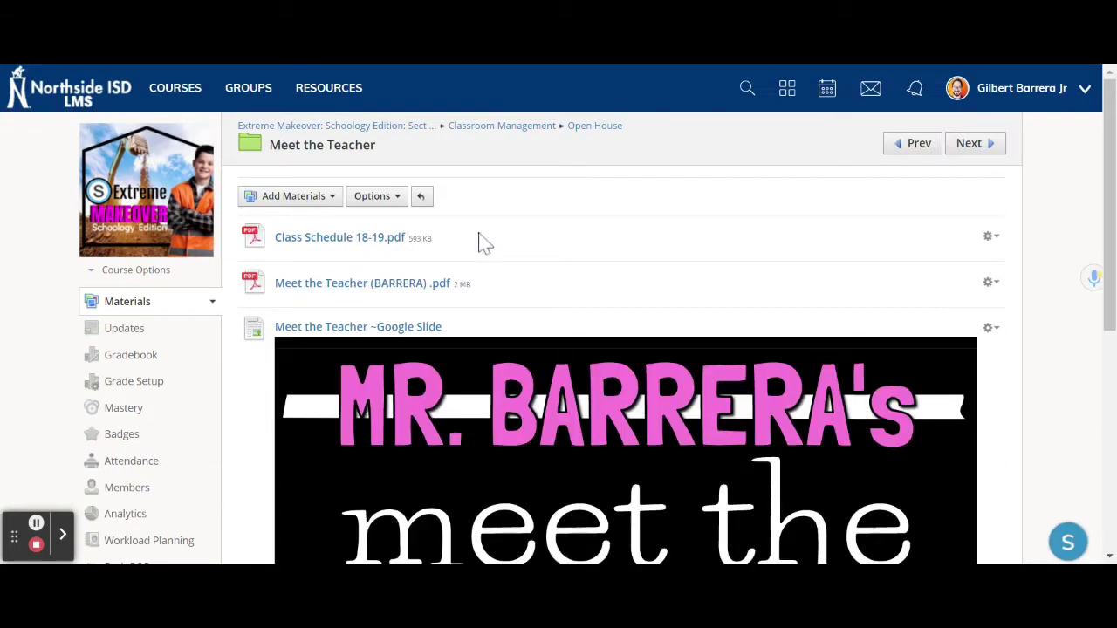
{"action": "scroll", "coordinate": [485, 244], "scroll_direction": "down", "scroll_amount": 4}
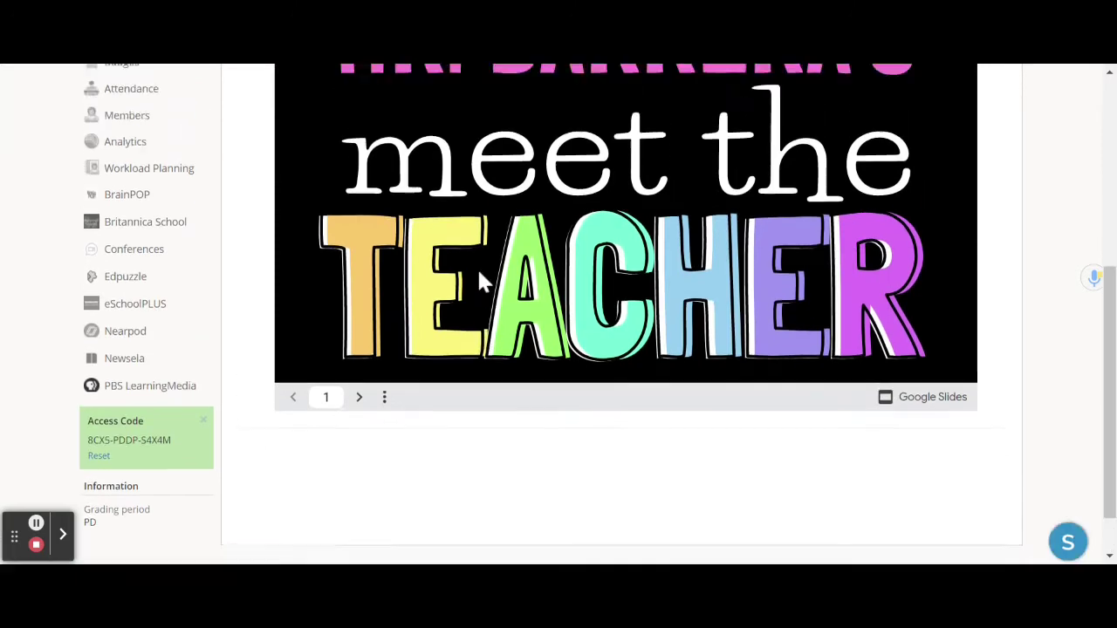
{"action": "scroll", "coordinate": [480, 280], "scroll_direction": "up", "scroll_amount": 4}
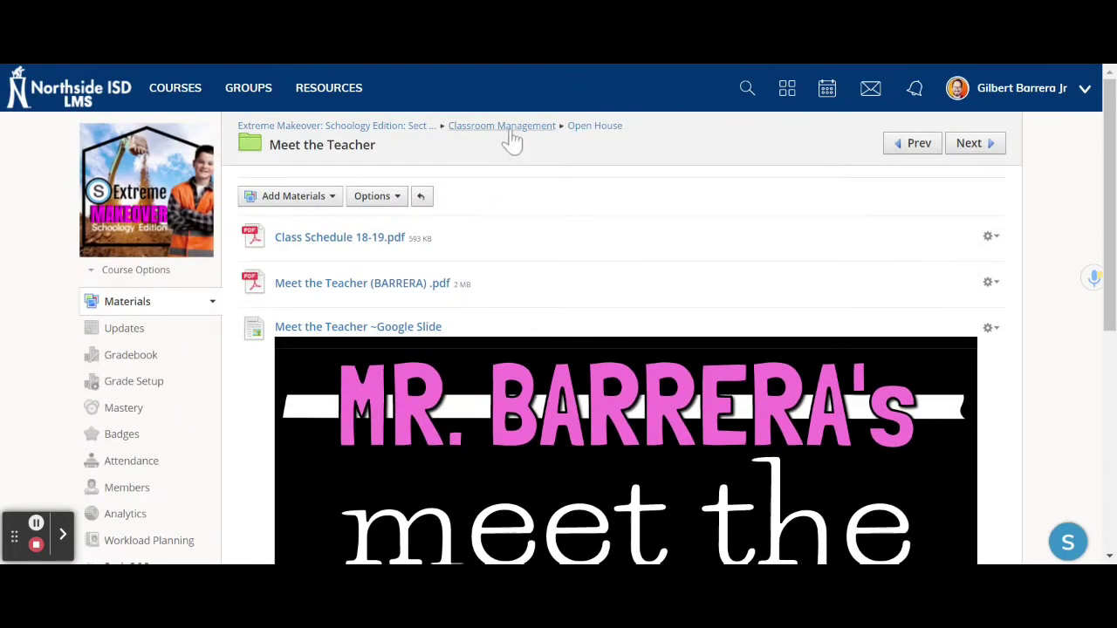
{"action": "scroll", "coordinate": [244, 382], "scroll_direction": "down", "scroll_amount": 1}
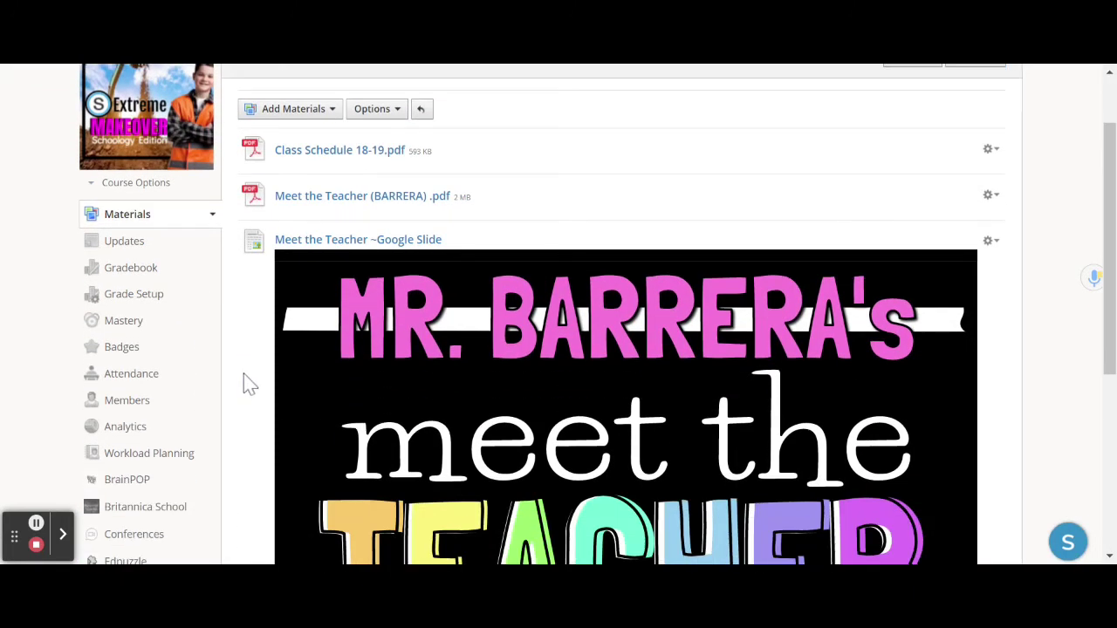
{"action": "left_click", "coordinate": [35, 524]}
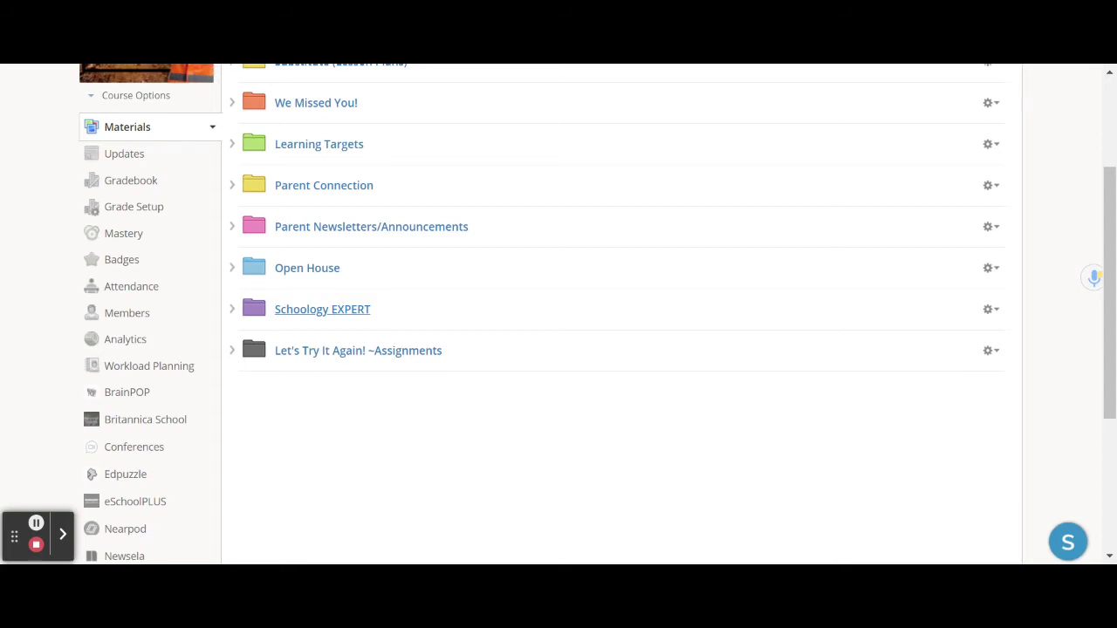
Open the Let's Try It Again! ~Google Form from the Let's Try It Again! ~Assignments folder and review its questions
{"action": "left_click", "coordinate": [37, 528]}
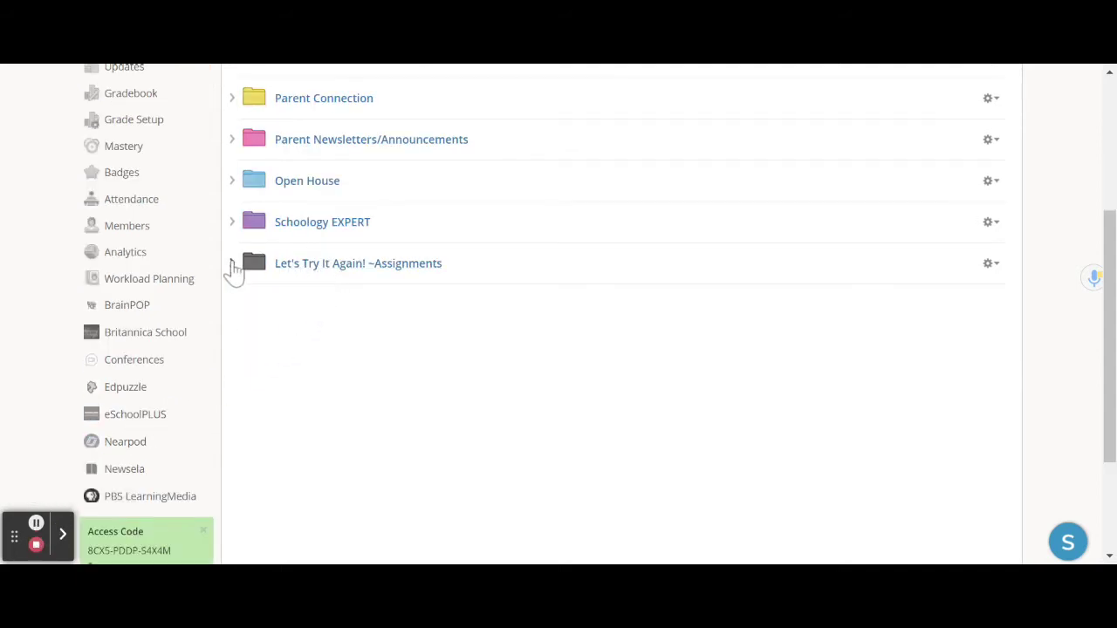
{"action": "left_click", "coordinate": [232, 264]}
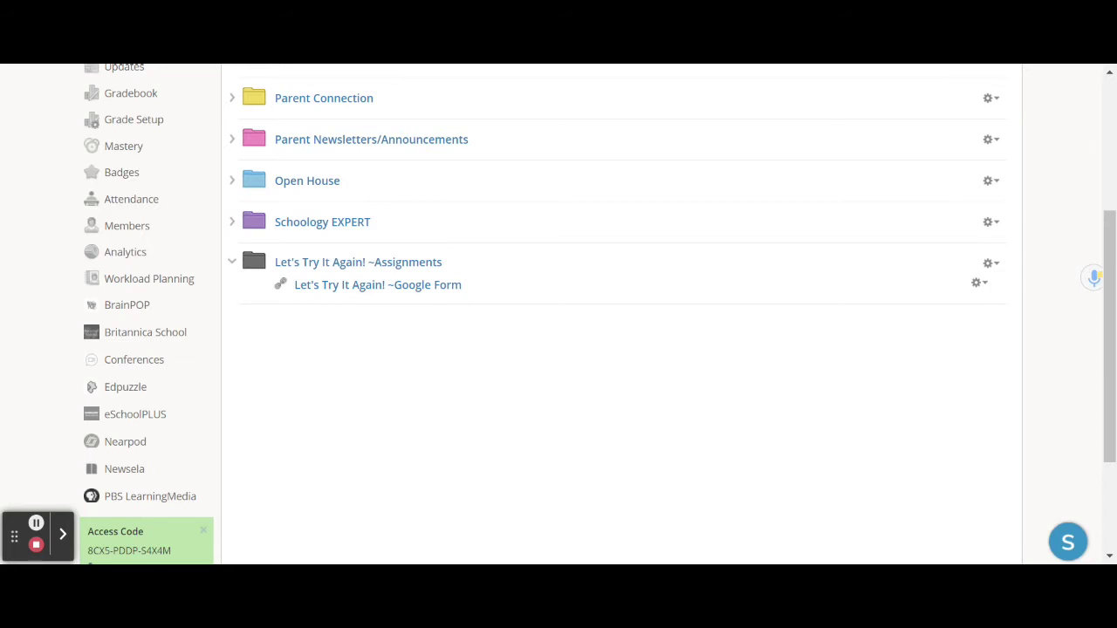
{"action": "left_click", "coordinate": [361, 286]}
{"action": "scroll", "coordinate": [385, 335], "scroll_direction": "down", "scroll_amount": 1}
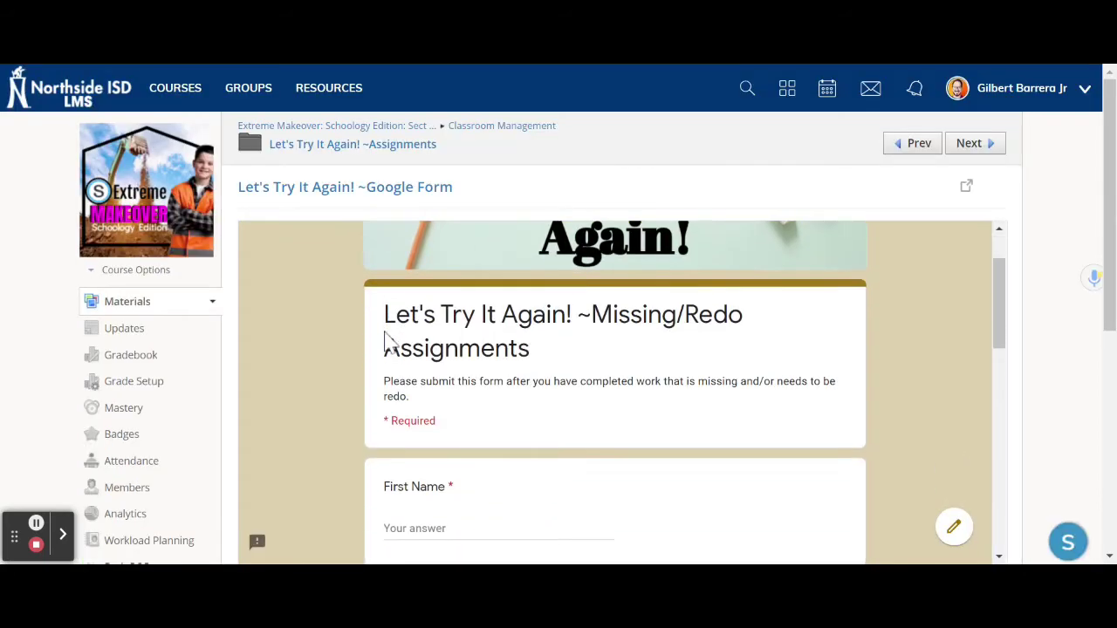
{"action": "scroll", "coordinate": [384, 338], "scroll_direction": "down", "scroll_amount": 4}
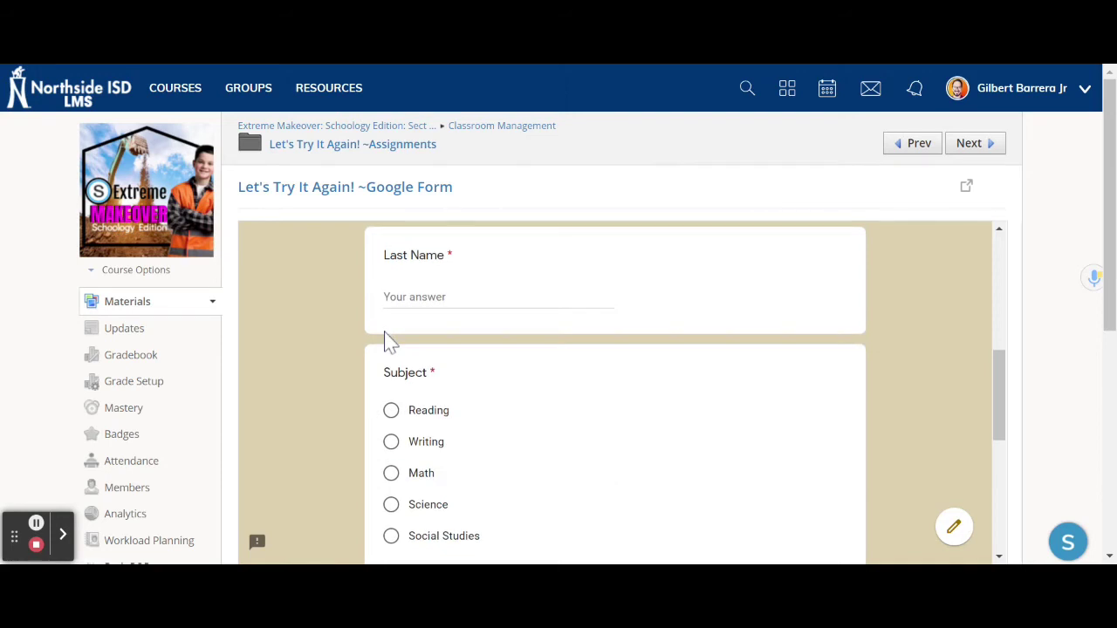
{"action": "scroll", "coordinate": [388, 341], "scroll_direction": "down", "scroll_amount": 1}
{"action": "scroll", "coordinate": [385, 339], "scroll_direction": "down", "scroll_amount": 3}
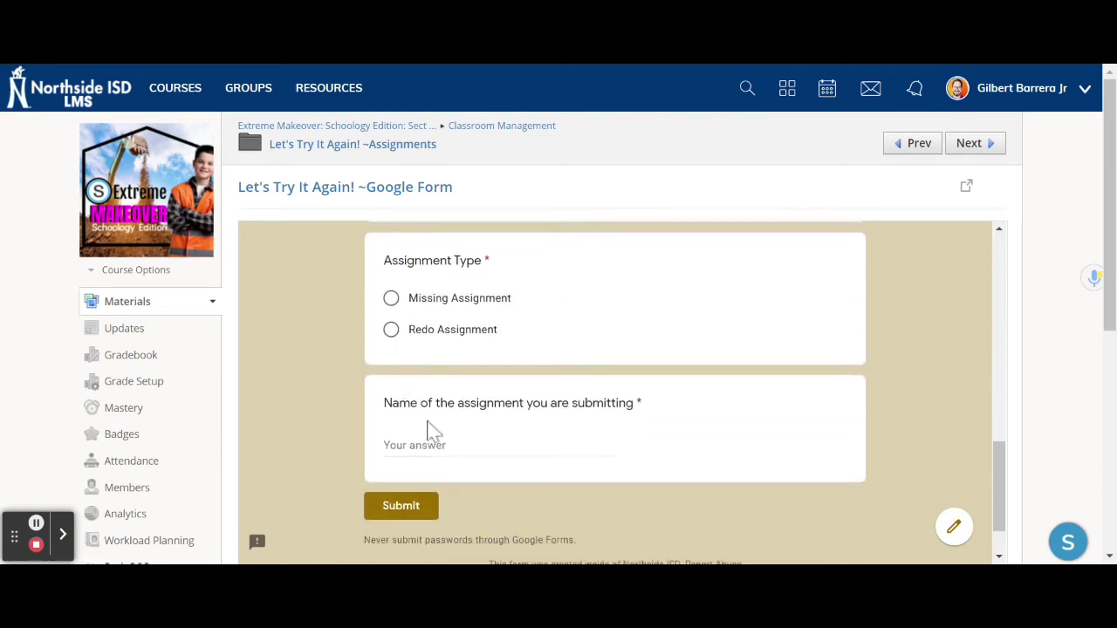
{"action": "scroll", "coordinate": [334, 402], "scroll_direction": "up", "scroll_amount": 10}
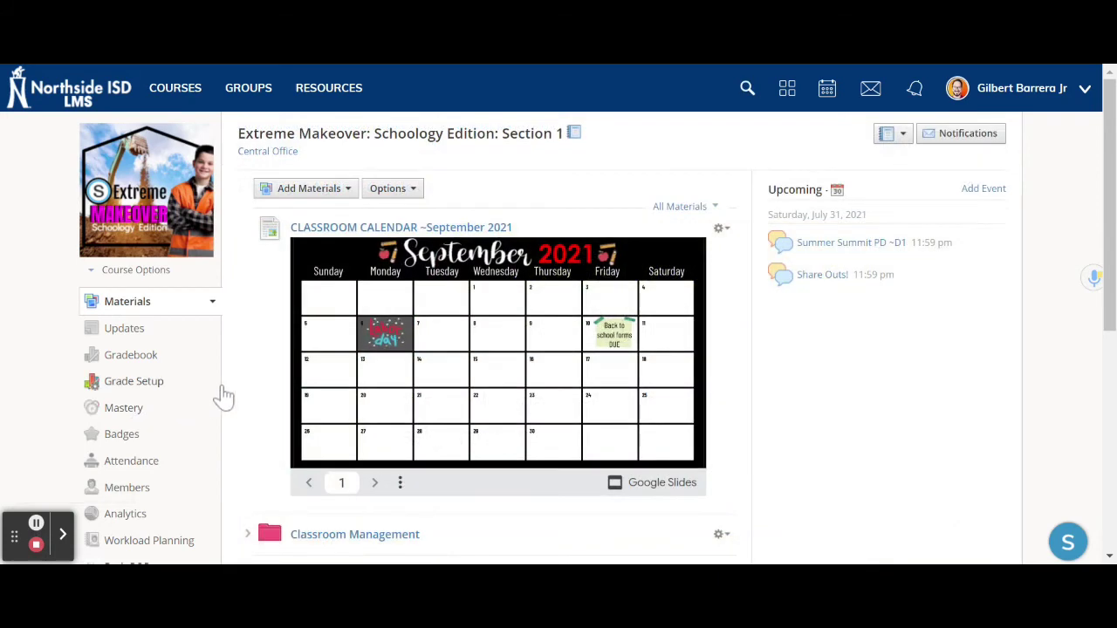
Open the Goal Setting folder in Content Area, look through its links and My Goals ~Primary template, and return to Content Area
{"action": "scroll", "coordinate": [261, 393], "scroll_direction": "down", "scroll_amount": 2}
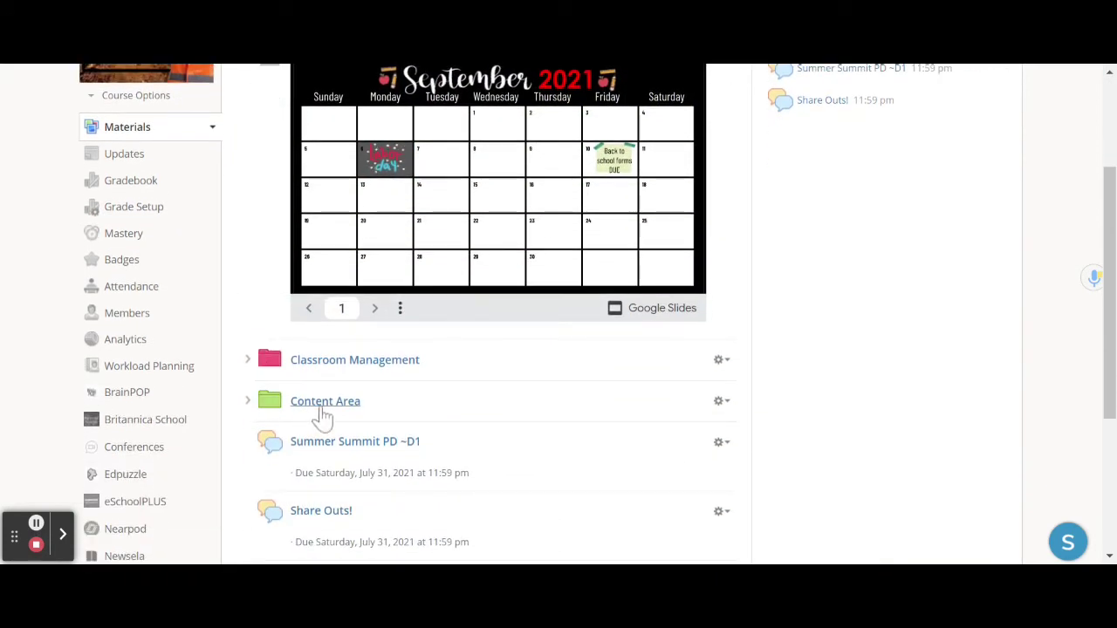
{"action": "left_click", "coordinate": [323, 413]}
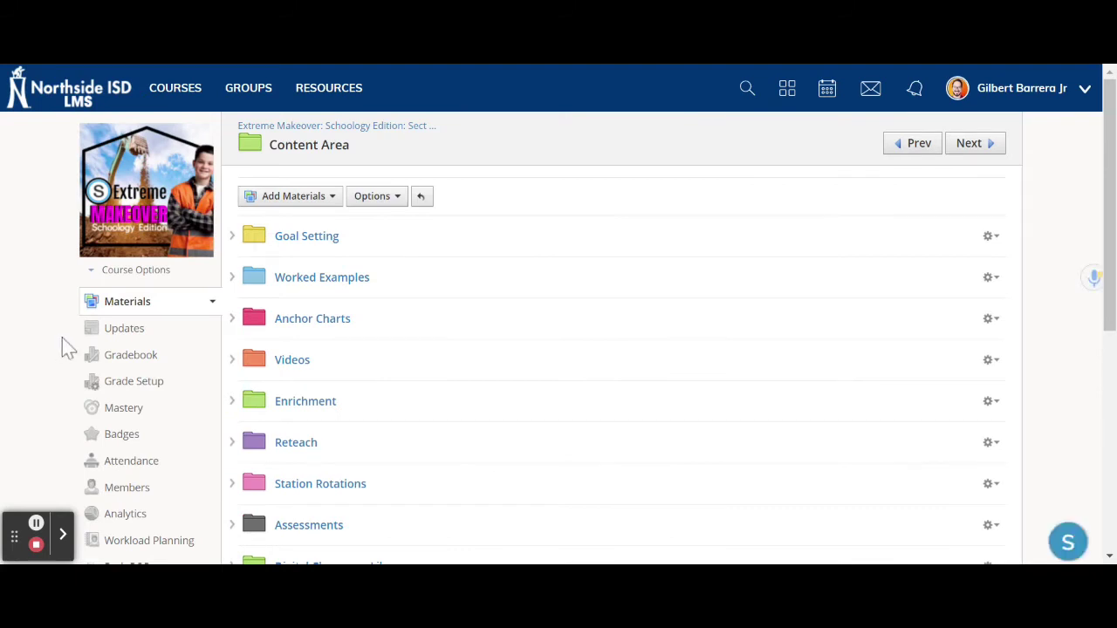
{"action": "left_click", "coordinate": [233, 237]}
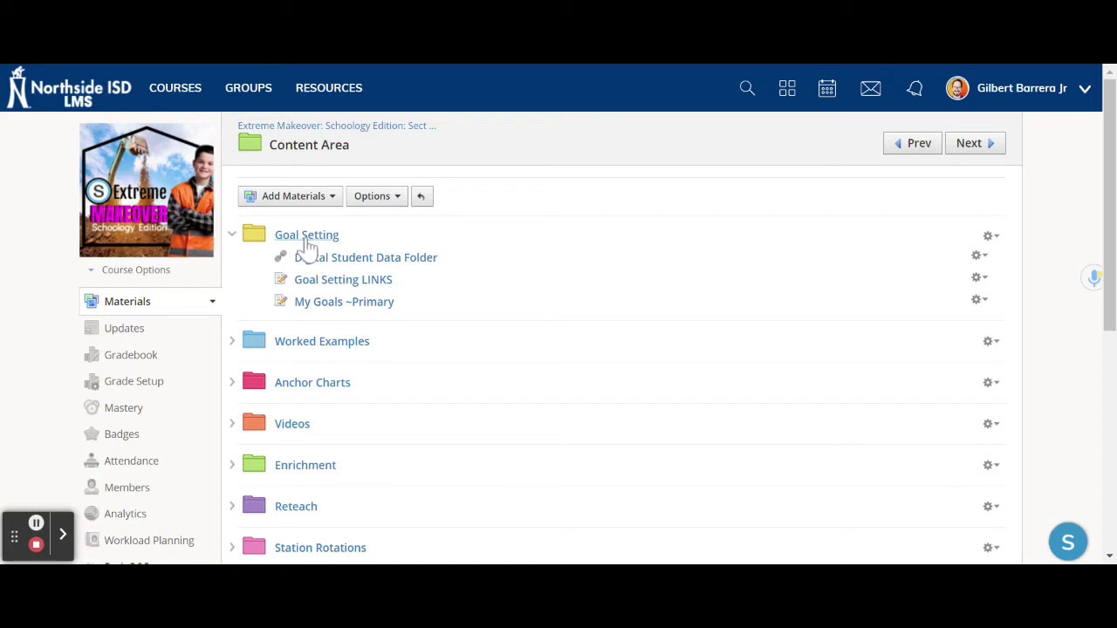
{"action": "left_click", "coordinate": [307, 235]}
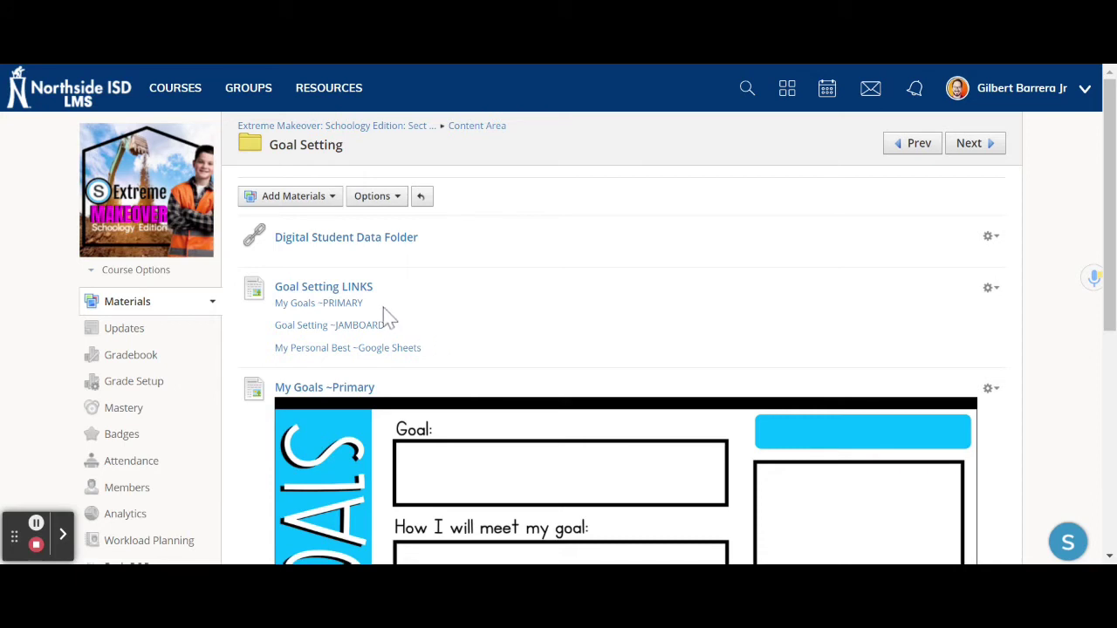
{"action": "scroll", "coordinate": [269, 366], "scroll_direction": "down", "scroll_amount": 4}
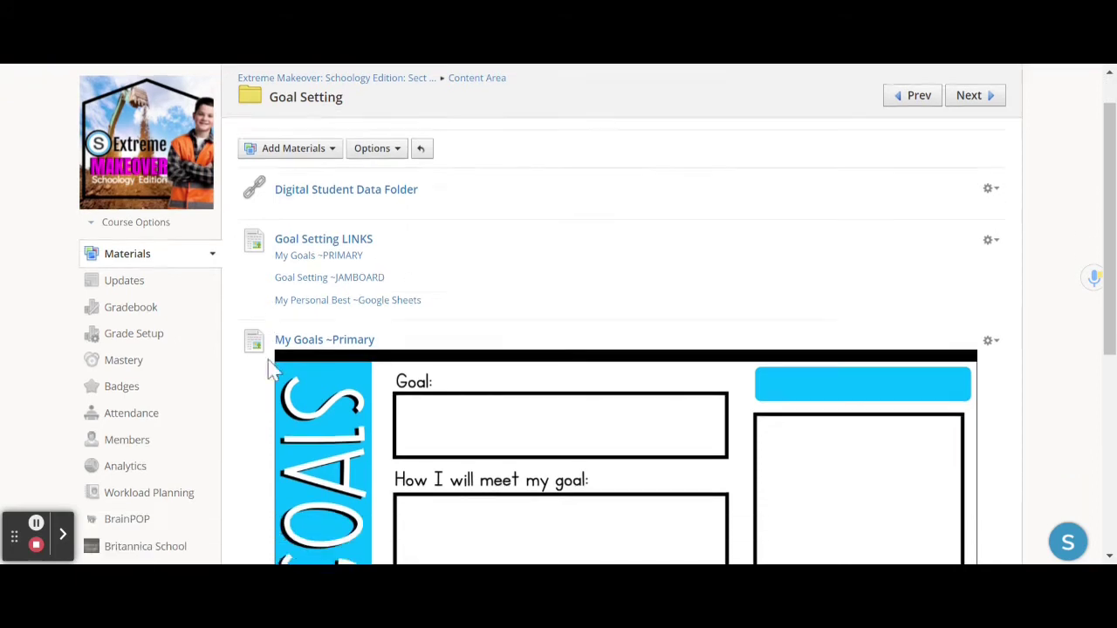
{"action": "scroll", "coordinate": [231, 375], "scroll_direction": "down", "scroll_amount": 2}
{"action": "scroll", "coordinate": [231, 375], "scroll_direction": "up", "scroll_amount": 5}
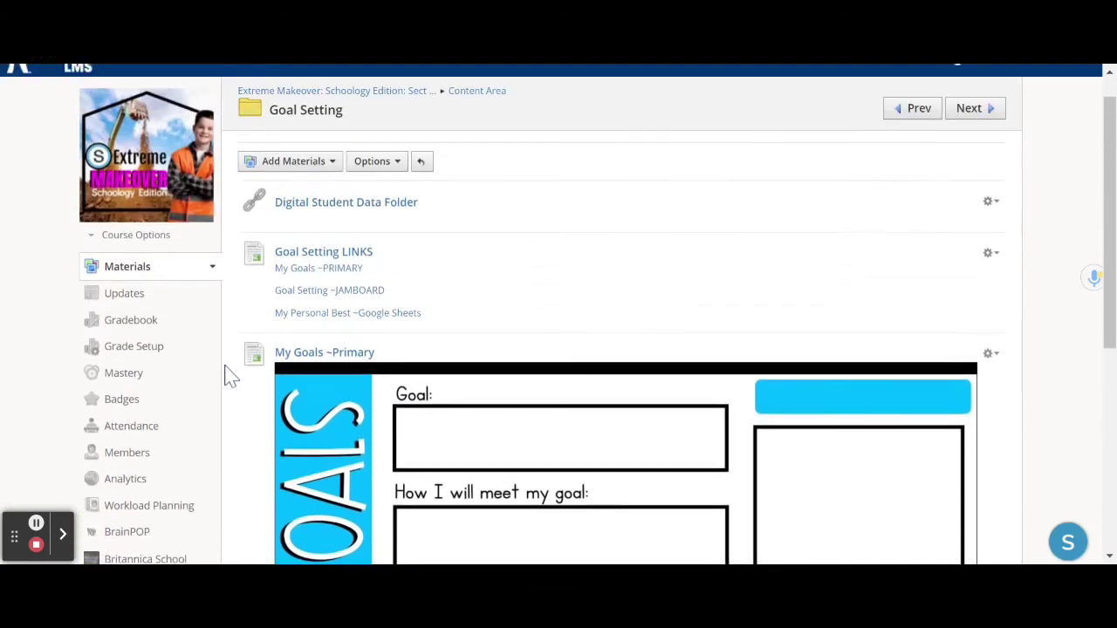
{"action": "left_click", "coordinate": [37, 524]}
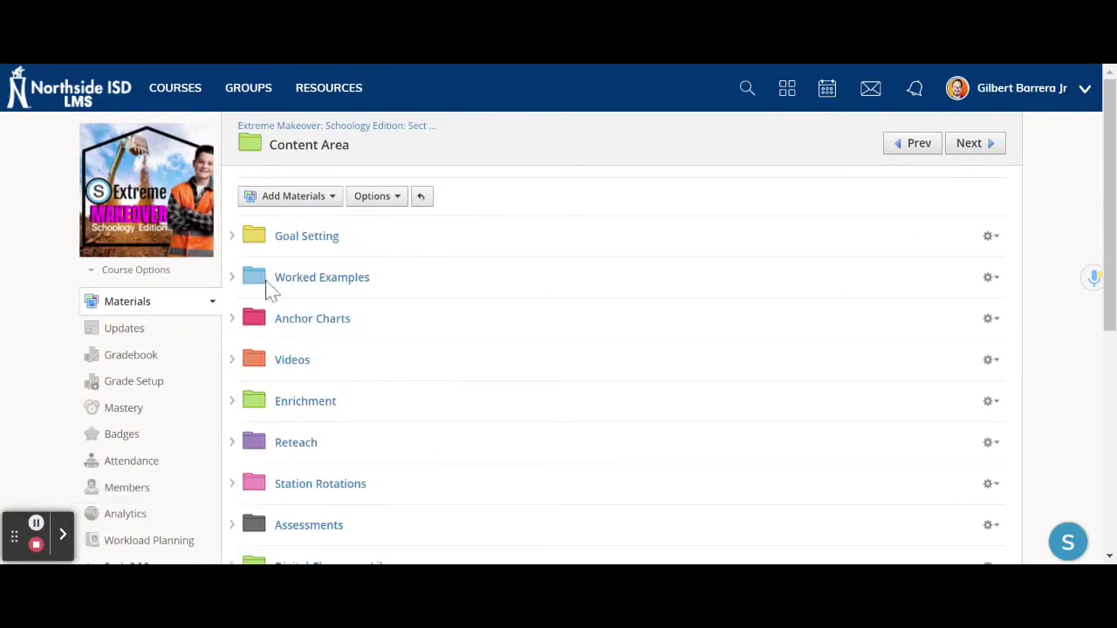
Expand and open the Worked Examples folder, and advance the embedded MathFlix slides to the Home page
{"action": "left_click", "coordinate": [232, 279]}
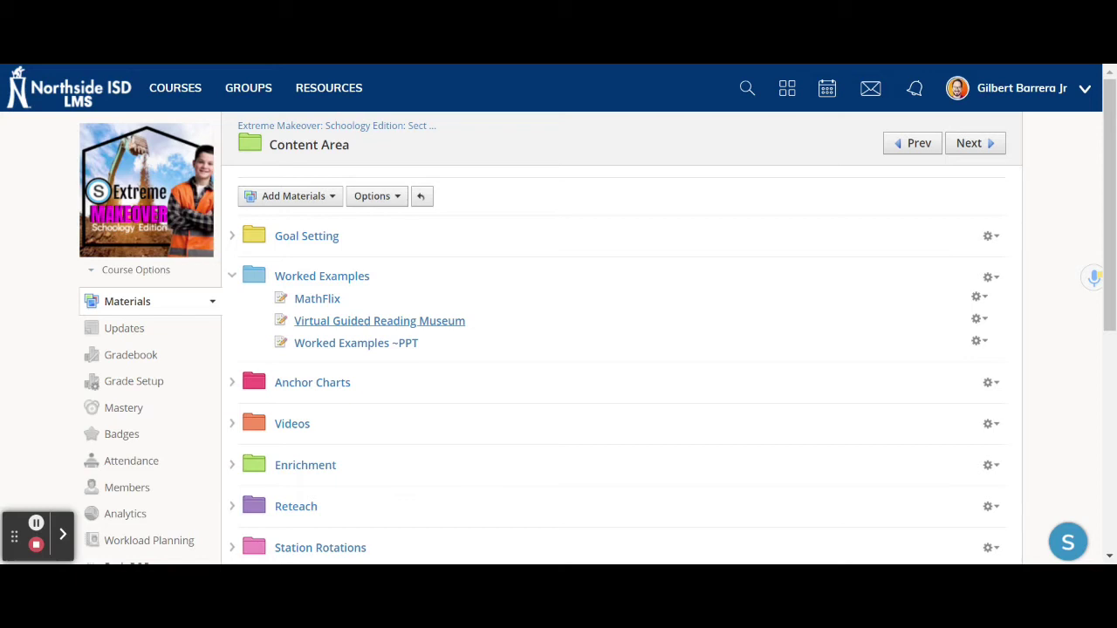
{"action": "left_click", "coordinate": [342, 282]}
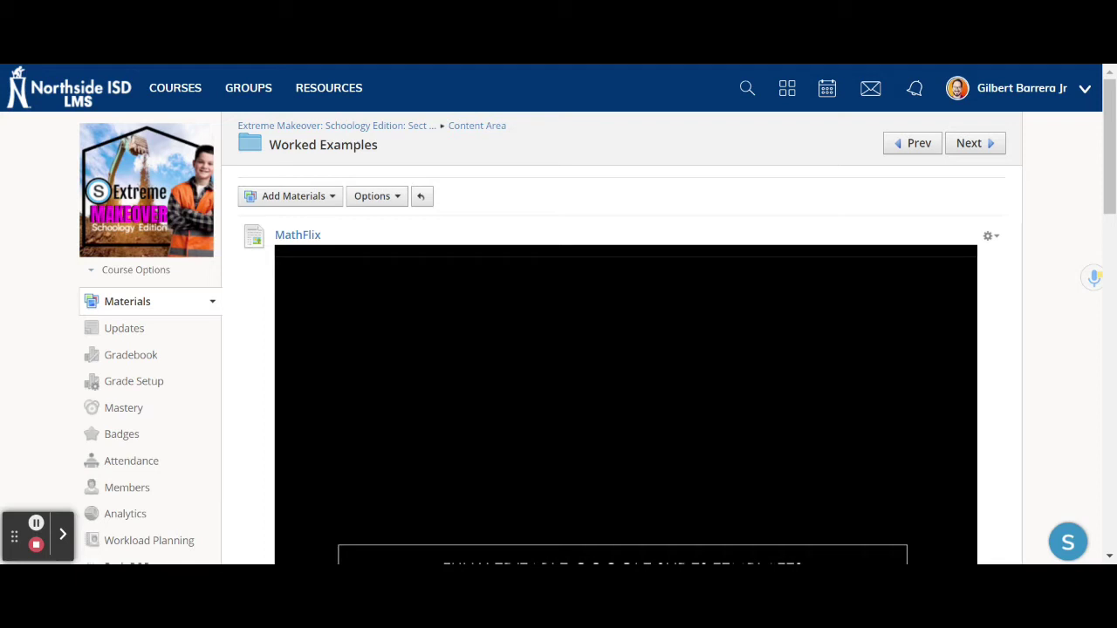
{"action": "scroll", "coordinate": [240, 300], "scroll_direction": "down", "scroll_amount": 1}
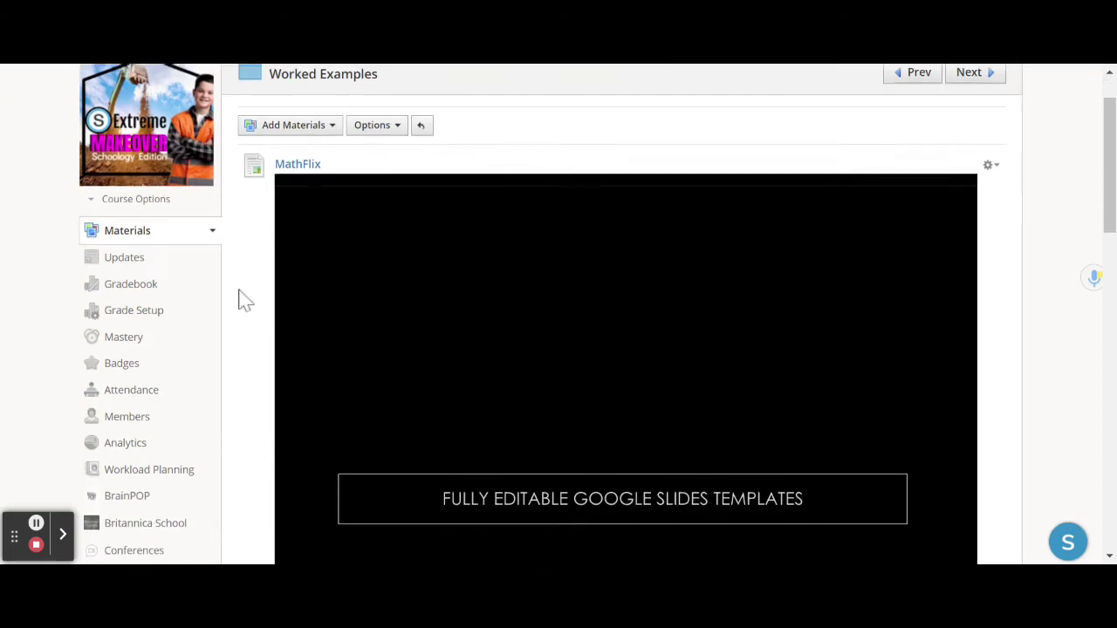
{"action": "scroll", "coordinate": [244, 298], "scroll_direction": "down", "scroll_amount": 1}
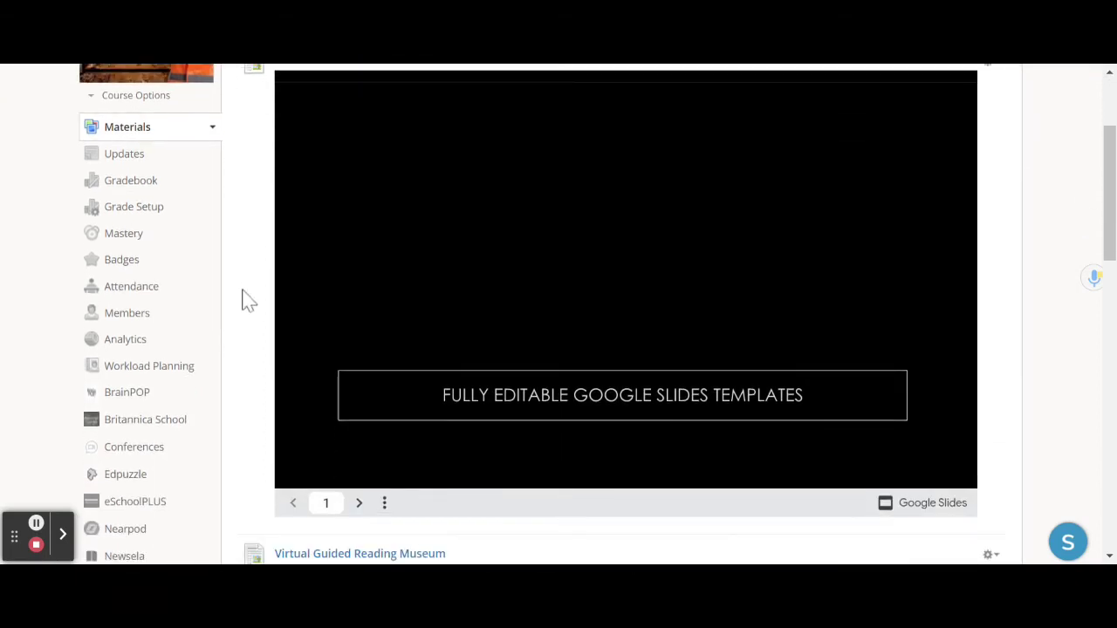
{"action": "left_click", "coordinate": [581, 238]}
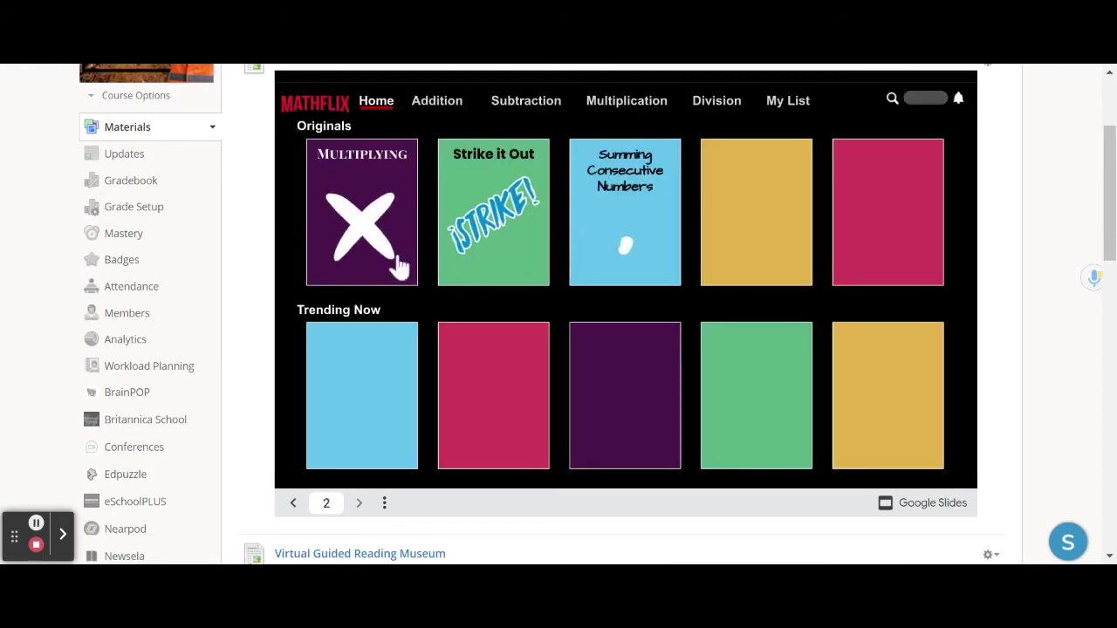
Visit the Reading Strategies and Decoding Fix-up rooms of the Virtual Guided Reading Museum, returning to the museum hall after each
{"action": "scroll", "coordinate": [279, 292], "scroll_direction": "down", "scroll_amount": 5}
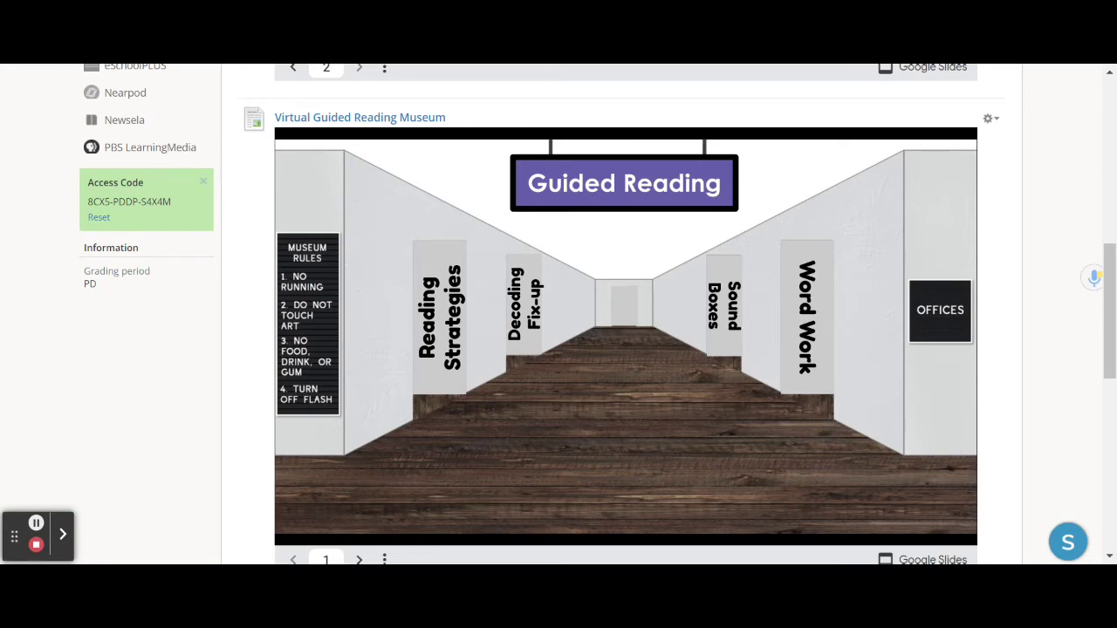
{"action": "left_click", "coordinate": [454, 325]}
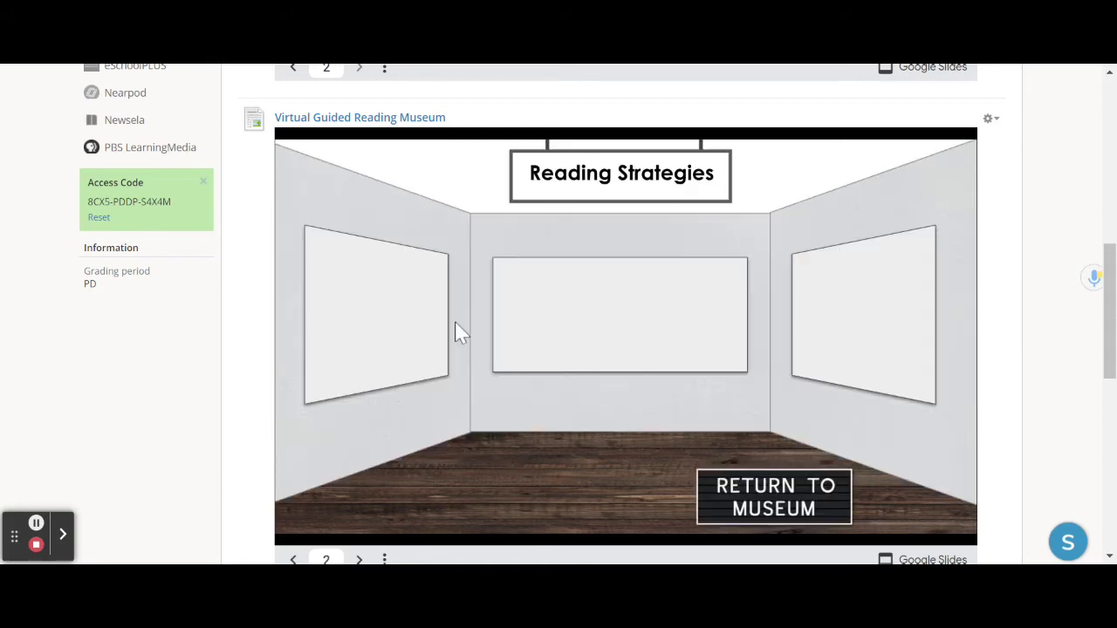
{"action": "left_click", "coordinate": [740, 504]}
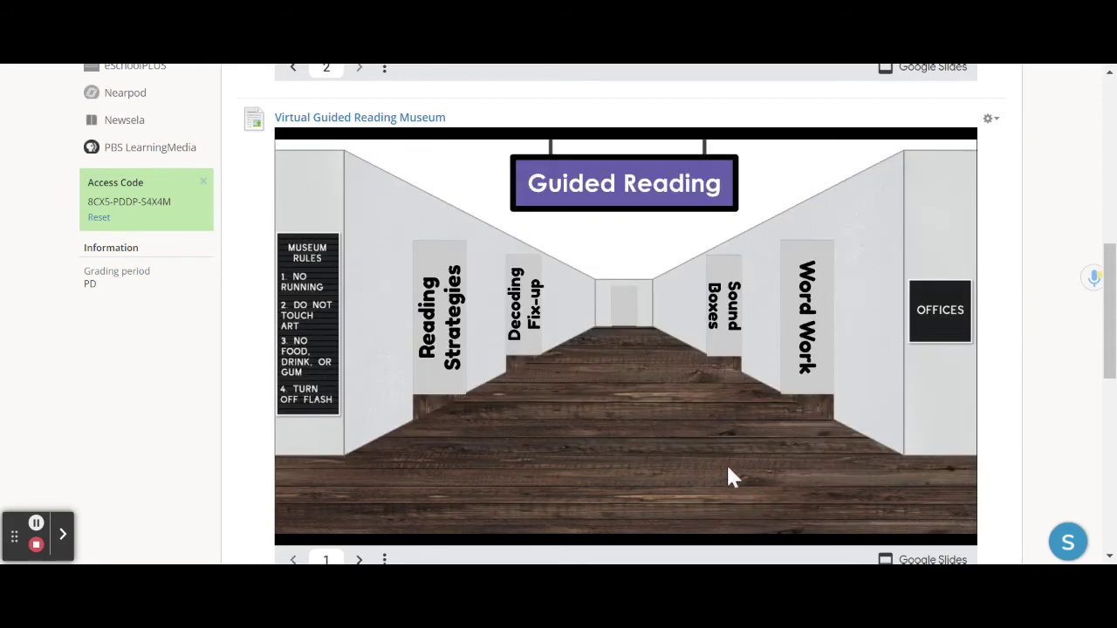
{"action": "left_click", "coordinate": [520, 323]}
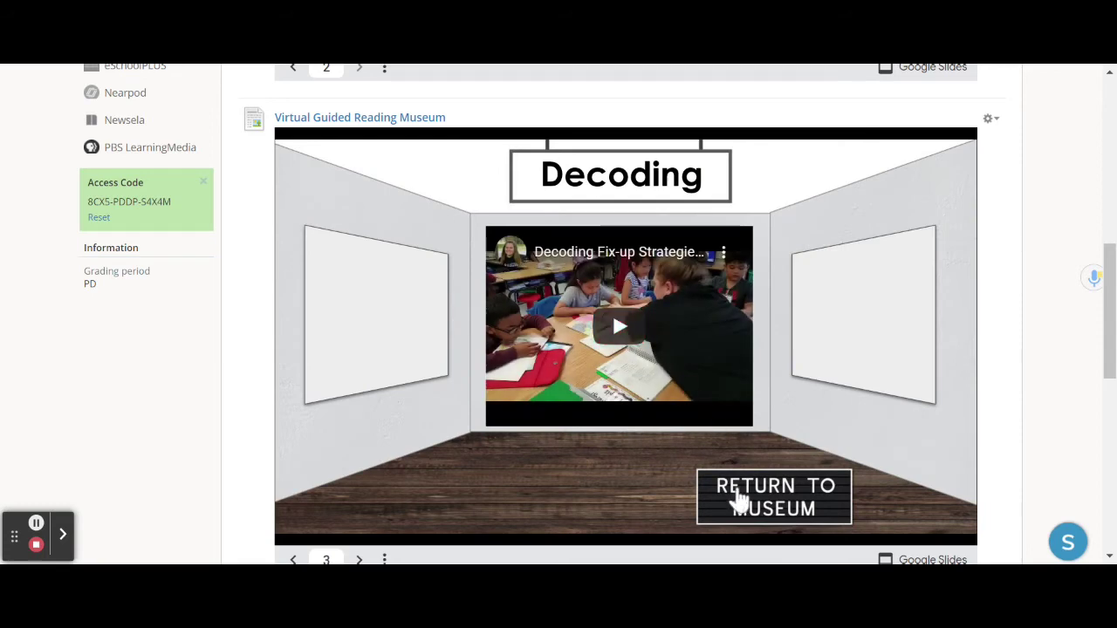
{"action": "left_click", "coordinate": [740, 497]}
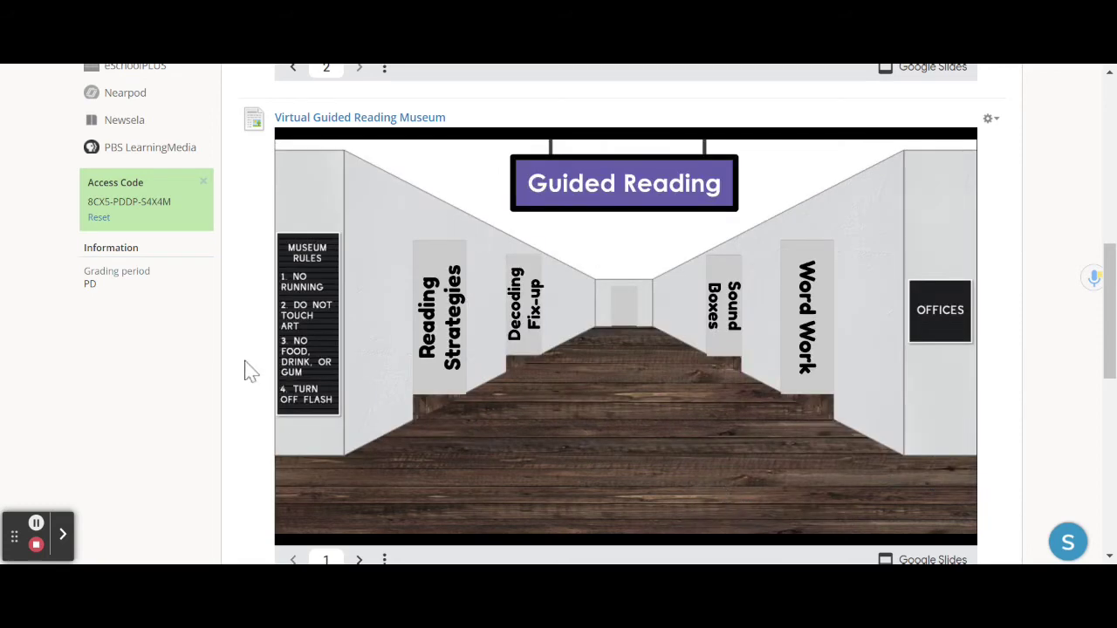
View the embedded Worked Examples ~PPT template and return to the Content Area folder list
{"action": "scroll", "coordinate": [251, 371], "scroll_direction": "down", "scroll_amount": 2}
{"action": "scroll", "coordinate": [248, 364], "scroll_direction": "down", "scroll_amount": 3}
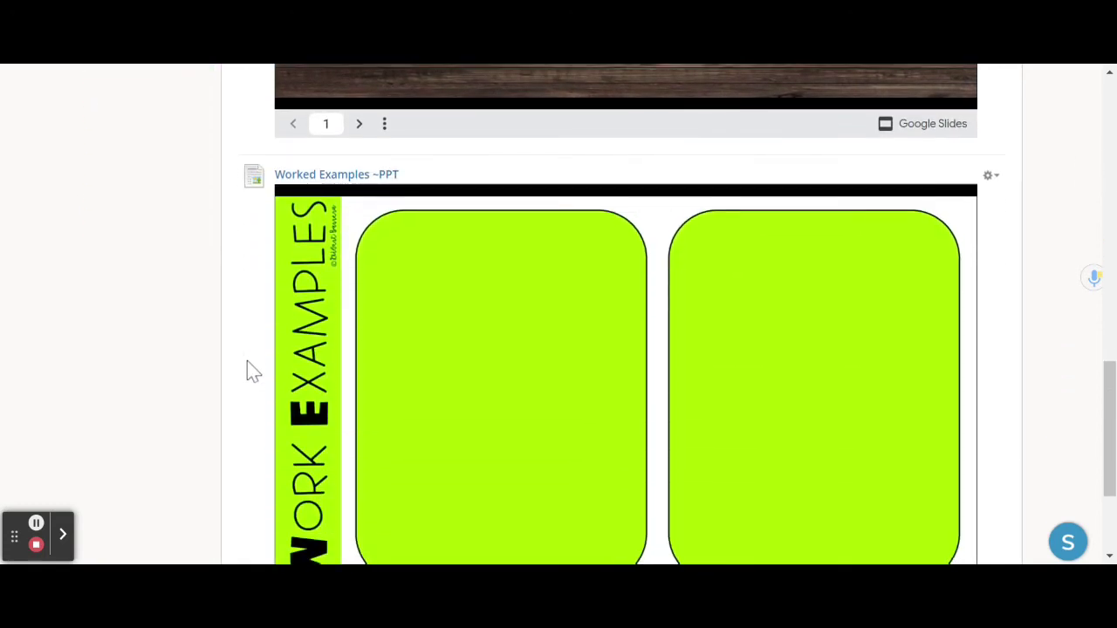
{"action": "scroll", "coordinate": [248, 365], "scroll_direction": "down", "scroll_amount": 1}
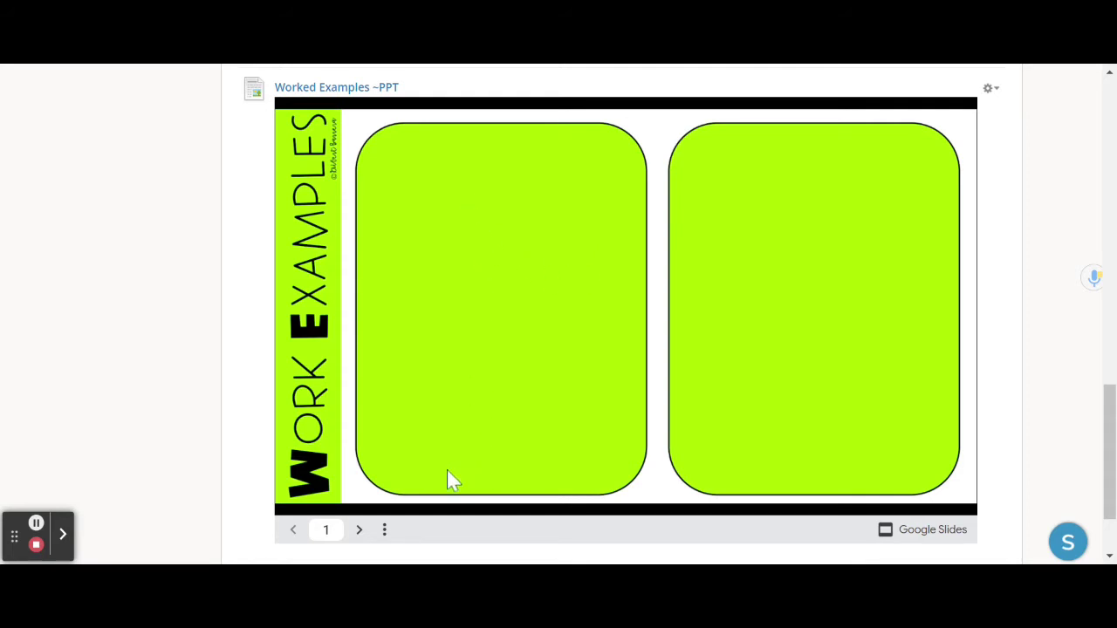
{"action": "left_click", "coordinate": [36, 524]}
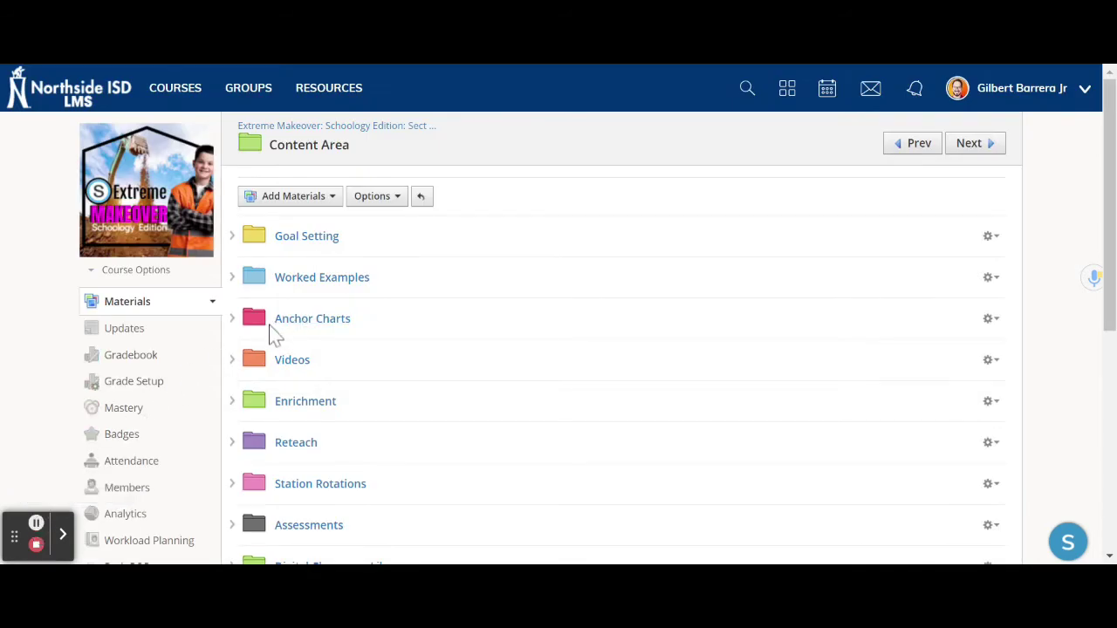
Open the Anchor Charts folder, expand its Writing subfolder and view the How-To Can Be About... chart
{"action": "left_click", "coordinate": [280, 322]}
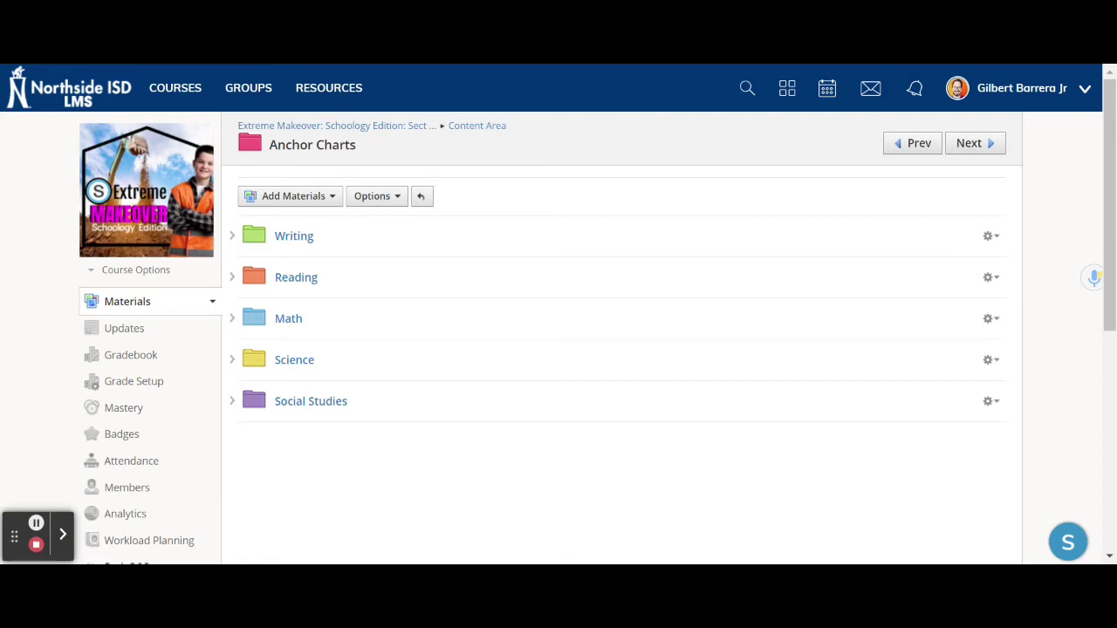
{"action": "left_click", "coordinate": [233, 244]}
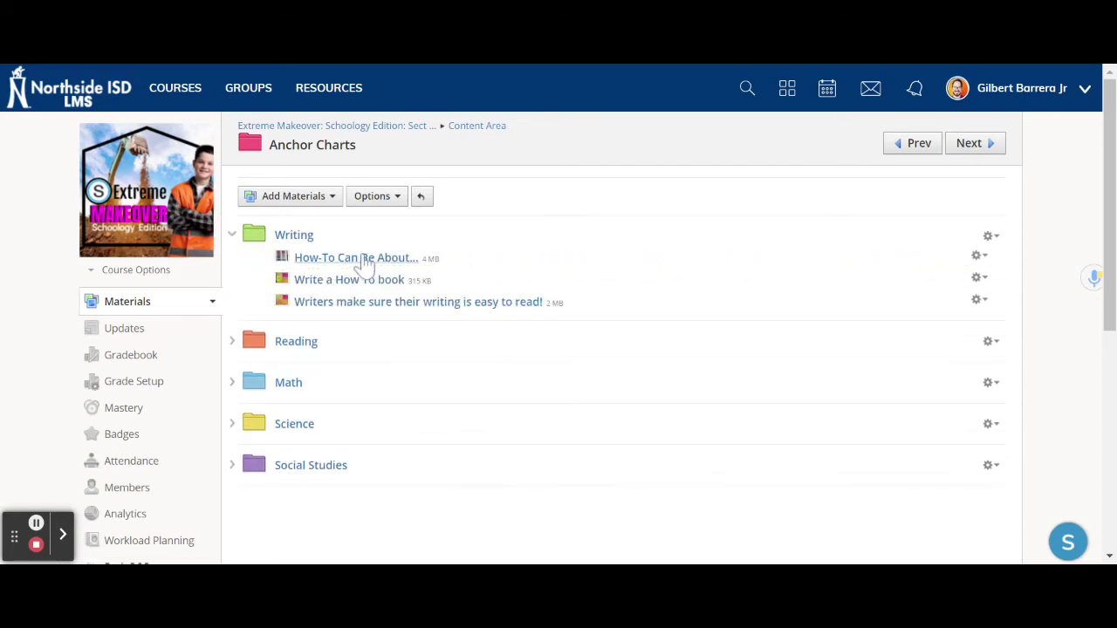
{"action": "left_click_drag", "start_coordinate": [365, 261], "coordinate": [426, 339]}
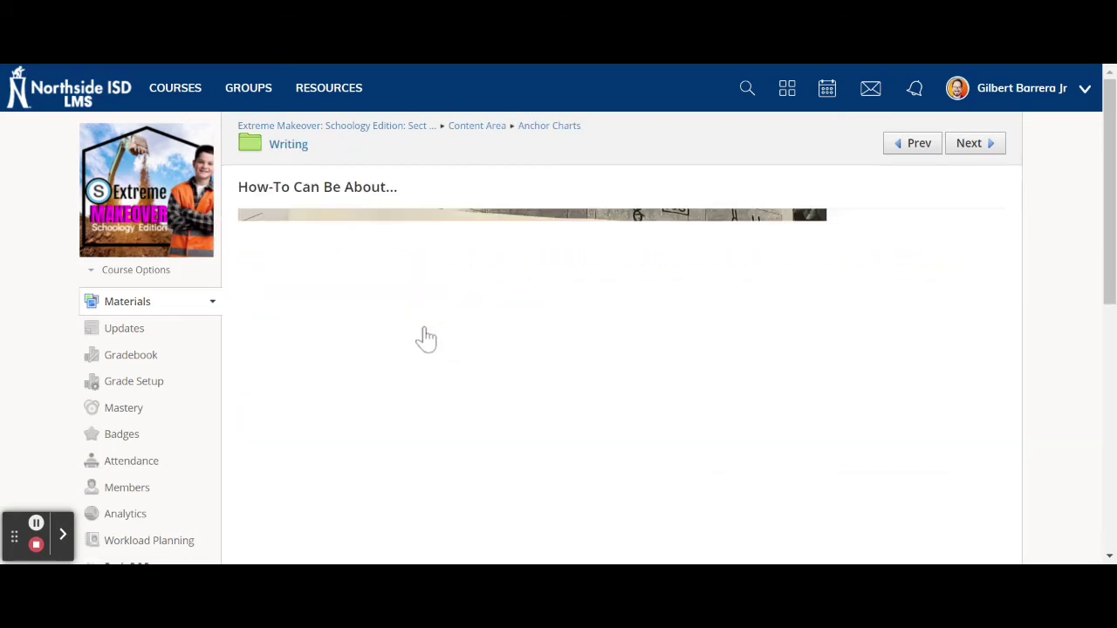
{"action": "scroll", "coordinate": [911, 271], "scroll_direction": "down", "scroll_amount": 5}
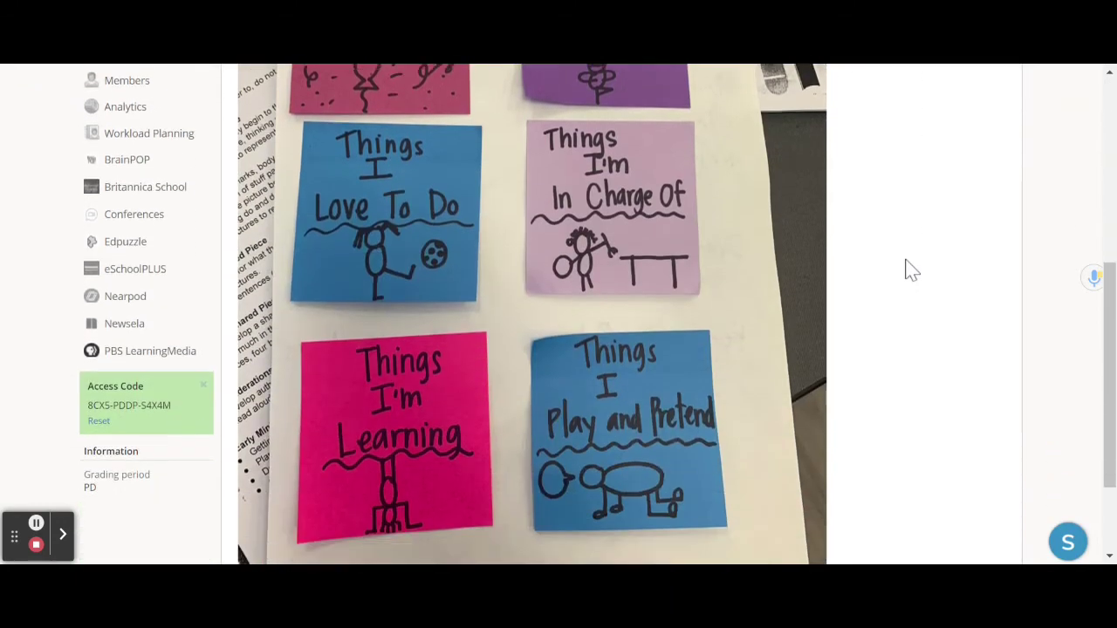
{"action": "scroll", "coordinate": [912, 271], "scroll_direction": "up", "scroll_amount": 5}
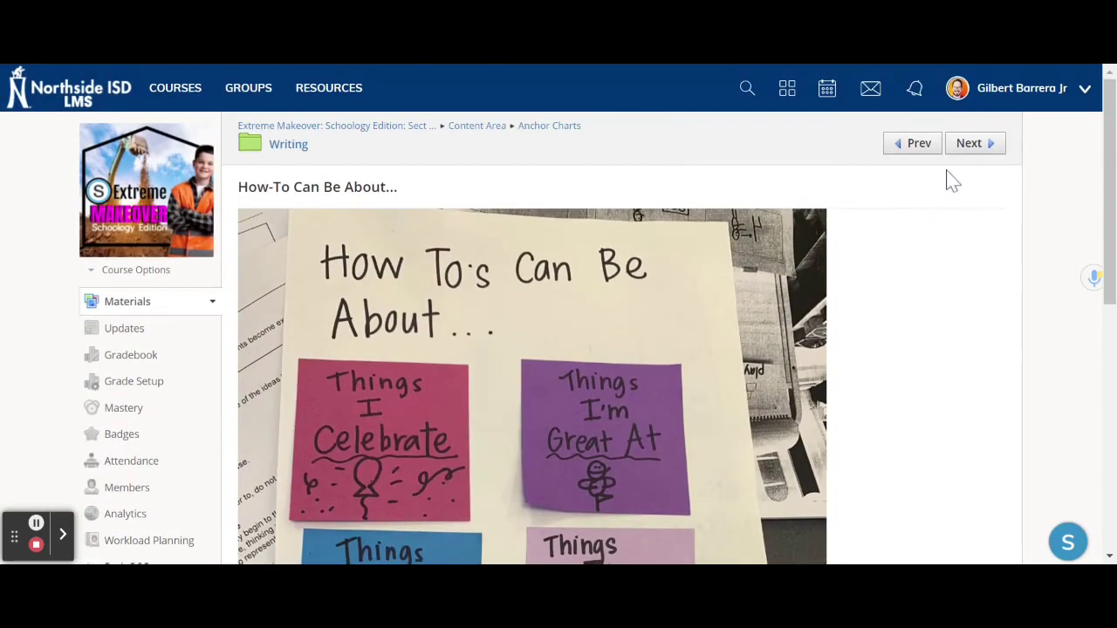
View the next two Writing anchor charts, Write a How To book and Writers make sure their writing is easy to read!
{"action": "left_click", "coordinate": [968, 142]}
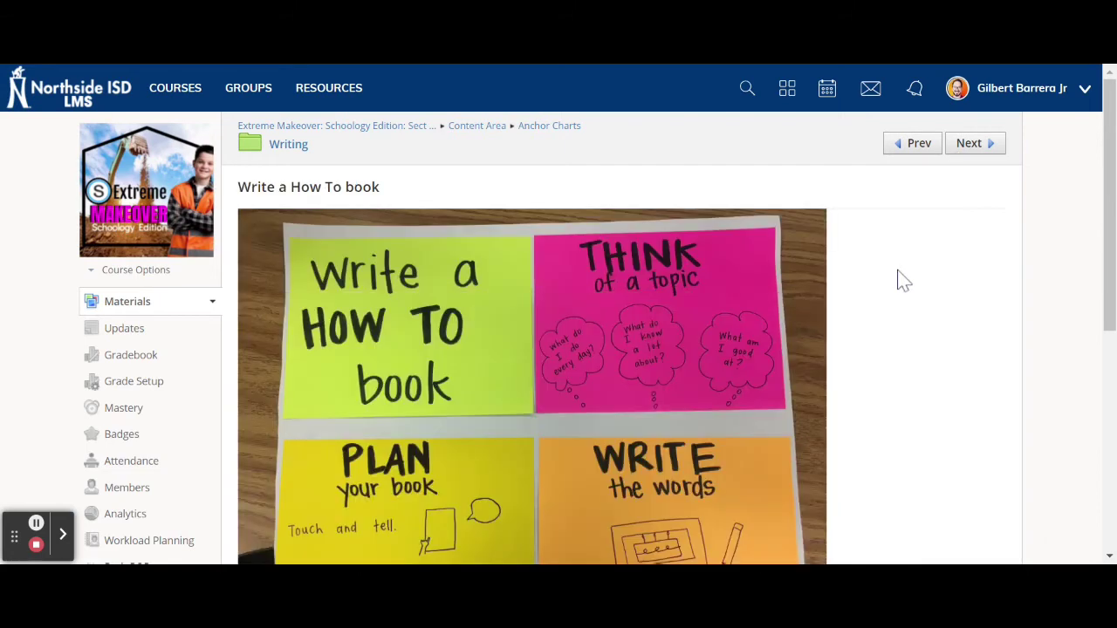
{"action": "scroll", "coordinate": [903, 279], "scroll_direction": "down", "scroll_amount": 5}
{"action": "scroll", "coordinate": [903, 280], "scroll_direction": "up", "scroll_amount": 4}
{"action": "scroll", "coordinate": [948, 137], "scroll_direction": "up", "scroll_amount": 1}
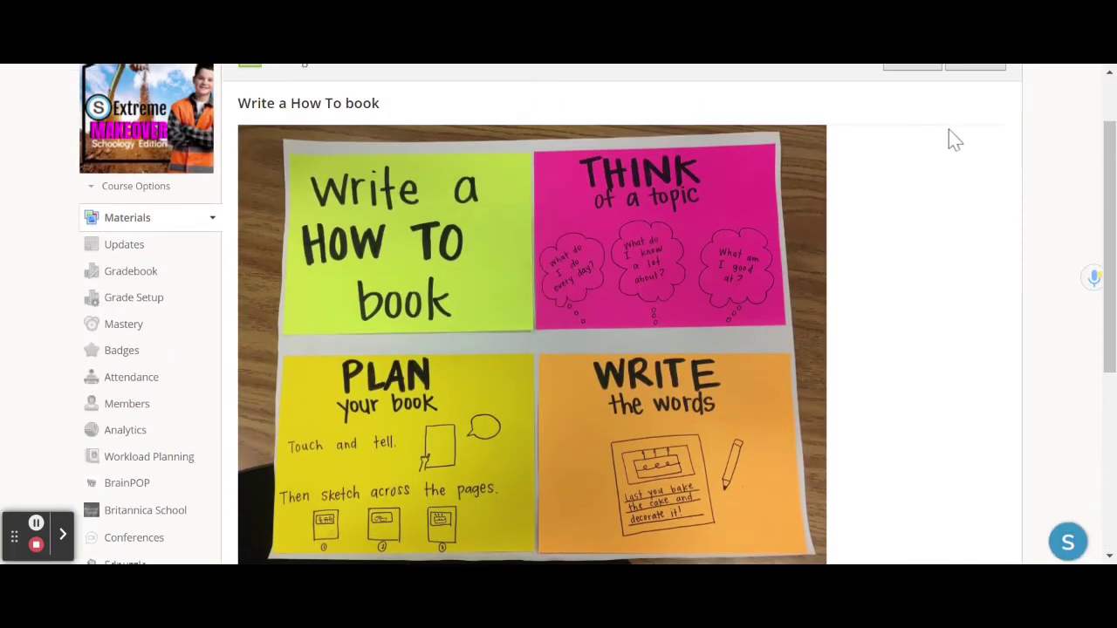
{"action": "scroll", "coordinate": [952, 150], "scroll_direction": "up", "scroll_amount": 2}
{"action": "left_click", "coordinate": [975, 144]}
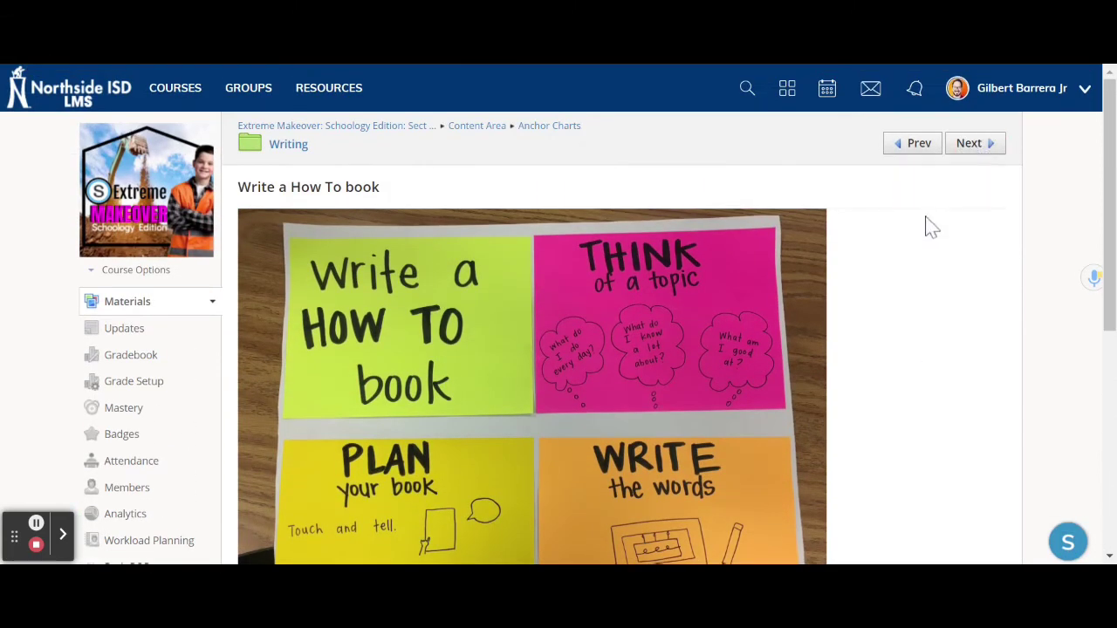
{"action": "scroll", "coordinate": [897, 271], "scroll_direction": "down", "scroll_amount": 5}
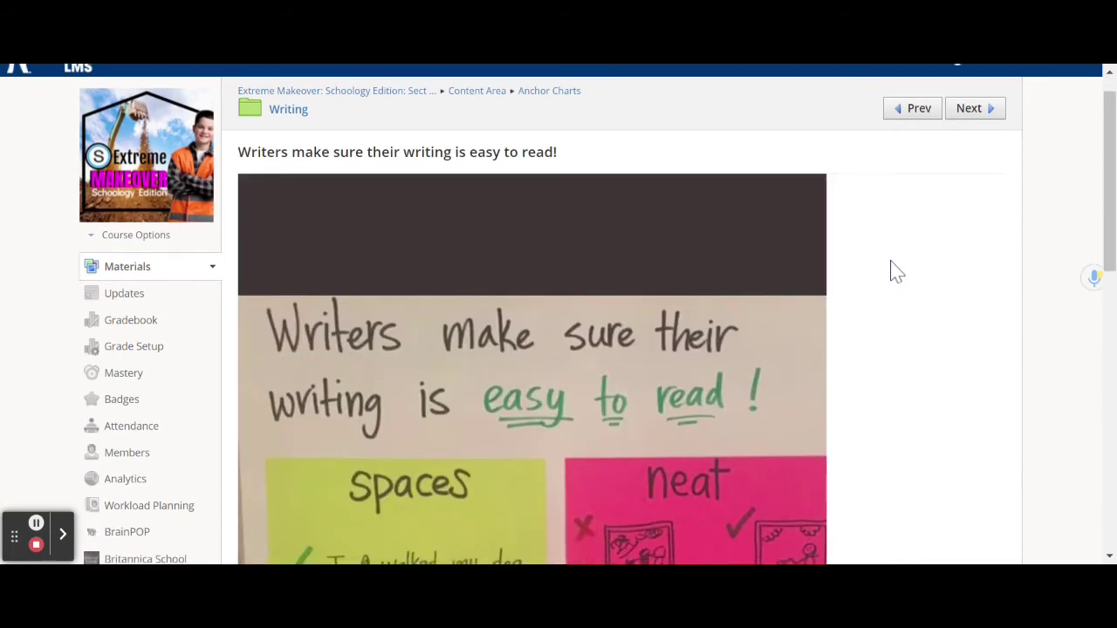
{"action": "scroll", "coordinate": [896, 271], "scroll_direction": "up", "scroll_amount": 5}
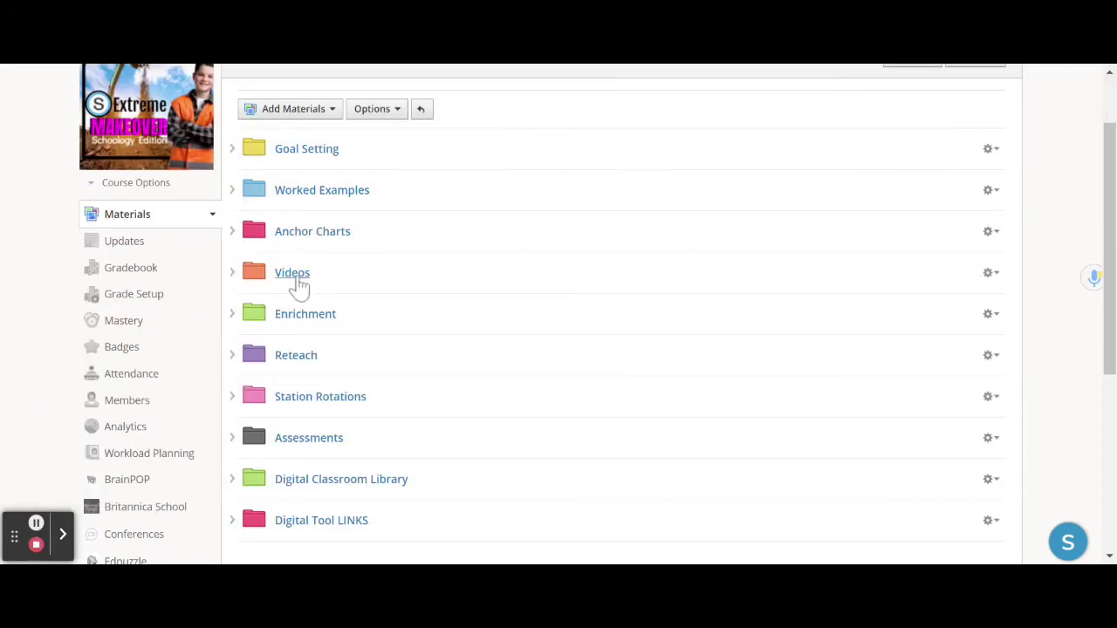
Open the Videos folder, follow its Writing Mini-Lesson link and return to the Content Area folder list
{"action": "left_click", "coordinate": [292, 273]}
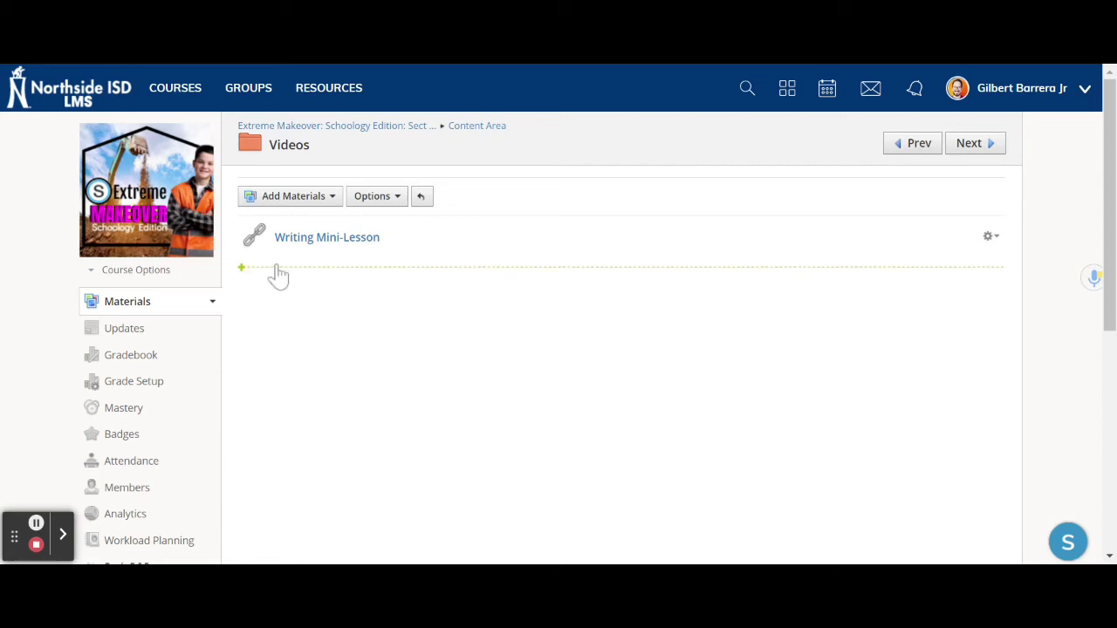
{"action": "left_click", "coordinate": [319, 247]}
{"action": "left_click", "coordinate": [36, 522]}
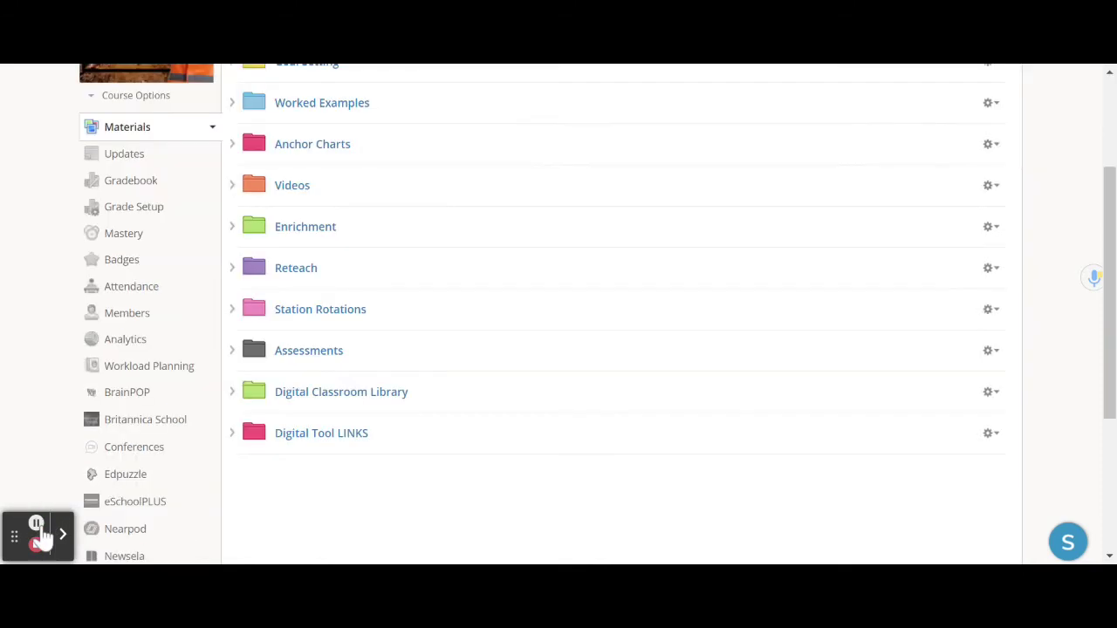
Look inside the Enrichment folder, return to the Content Area list and open the Reteach folder
{"action": "left_click", "coordinate": [297, 229]}
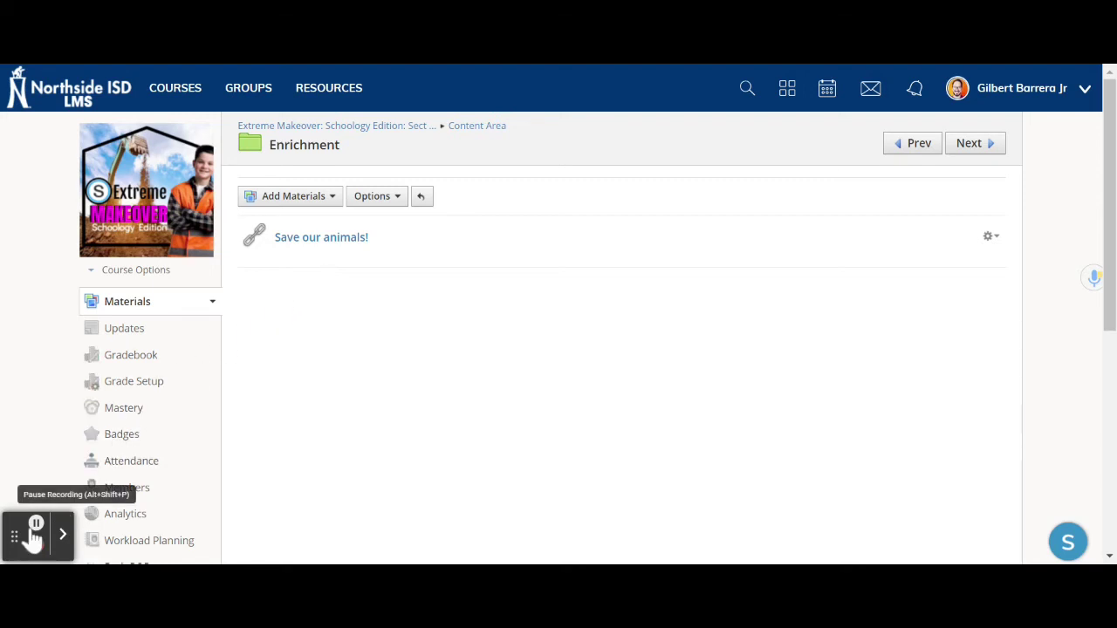
{"action": "key", "text": "alt+Left"}
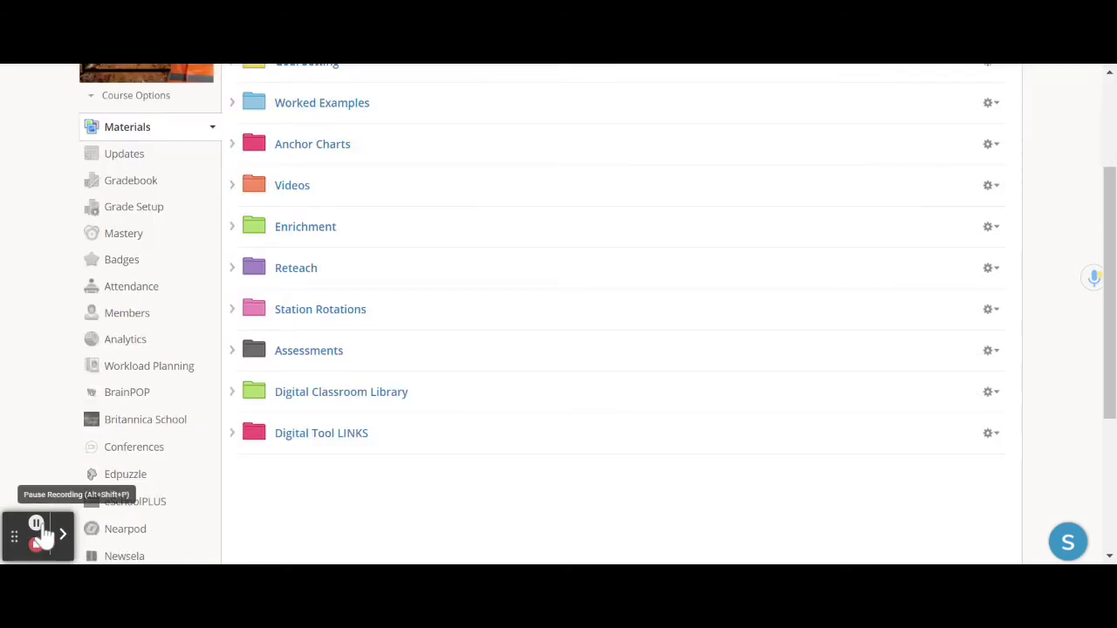
{"action": "left_click", "coordinate": [303, 275]}
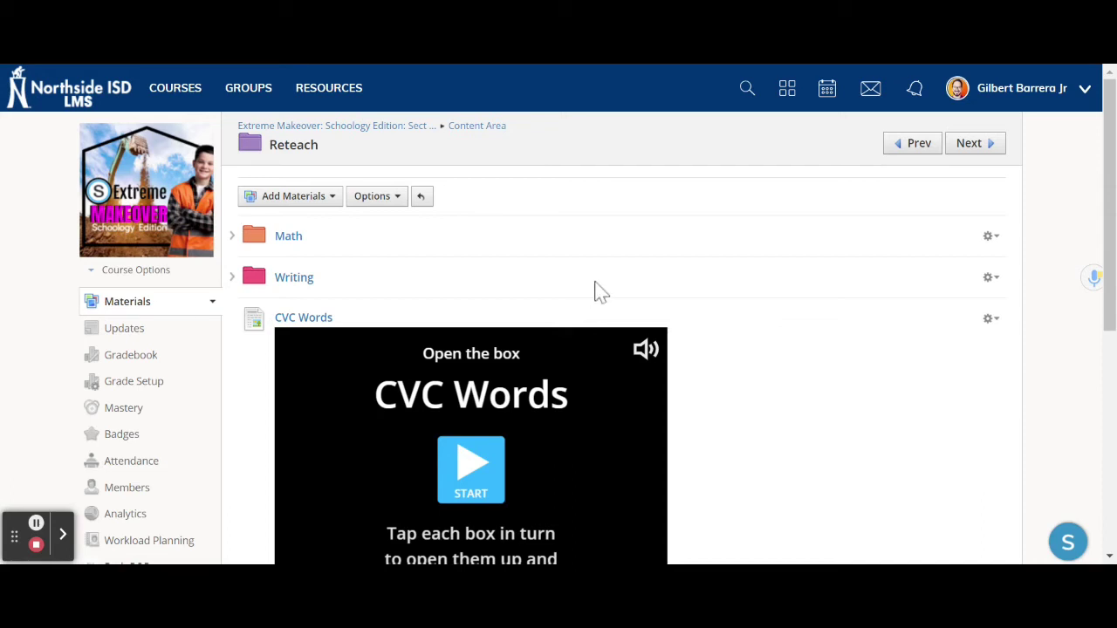
Expand the Math and Writing subfolders in the Reteach folder and view the embedded CVC Words activity
{"action": "left_click", "coordinate": [232, 239]}
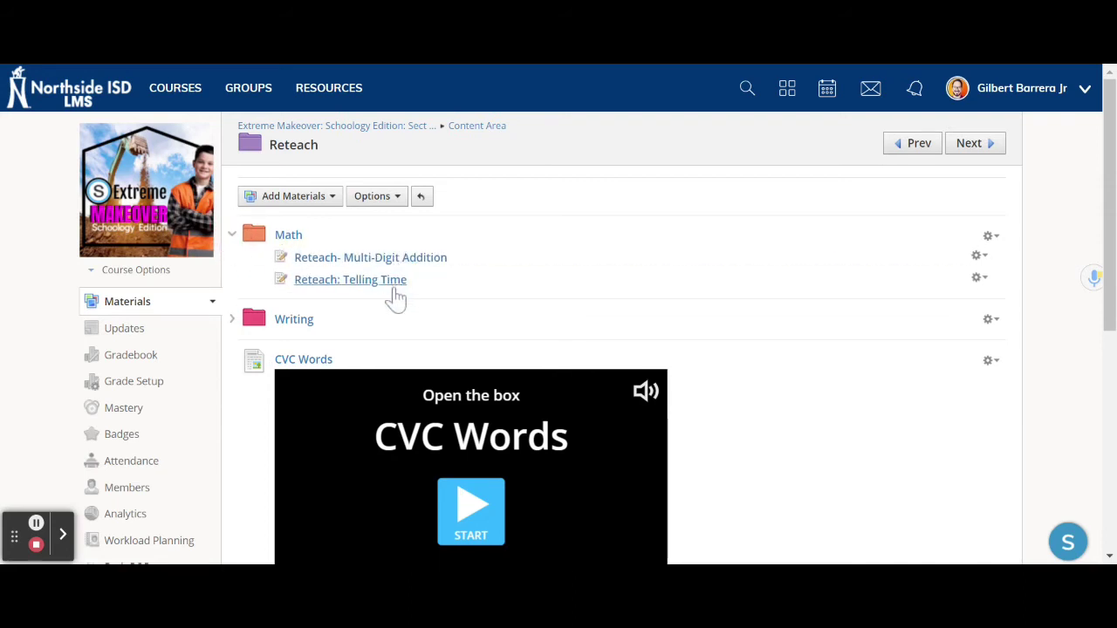
{"action": "left_click", "coordinate": [231, 321]}
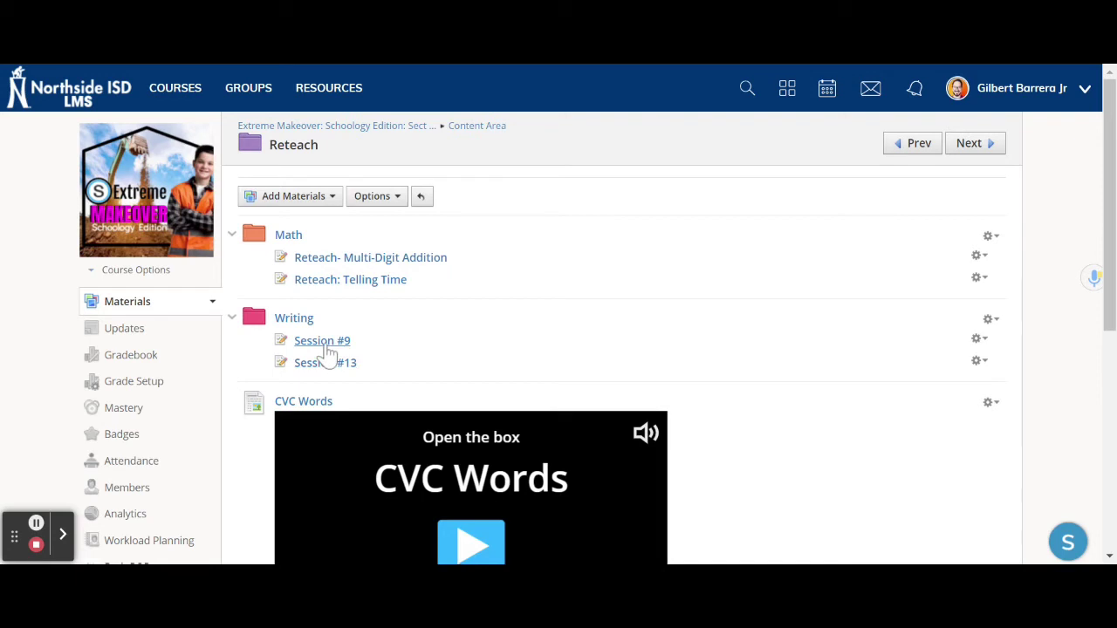
{"action": "scroll", "coordinate": [343, 349], "scroll_direction": "down", "scroll_amount": 2}
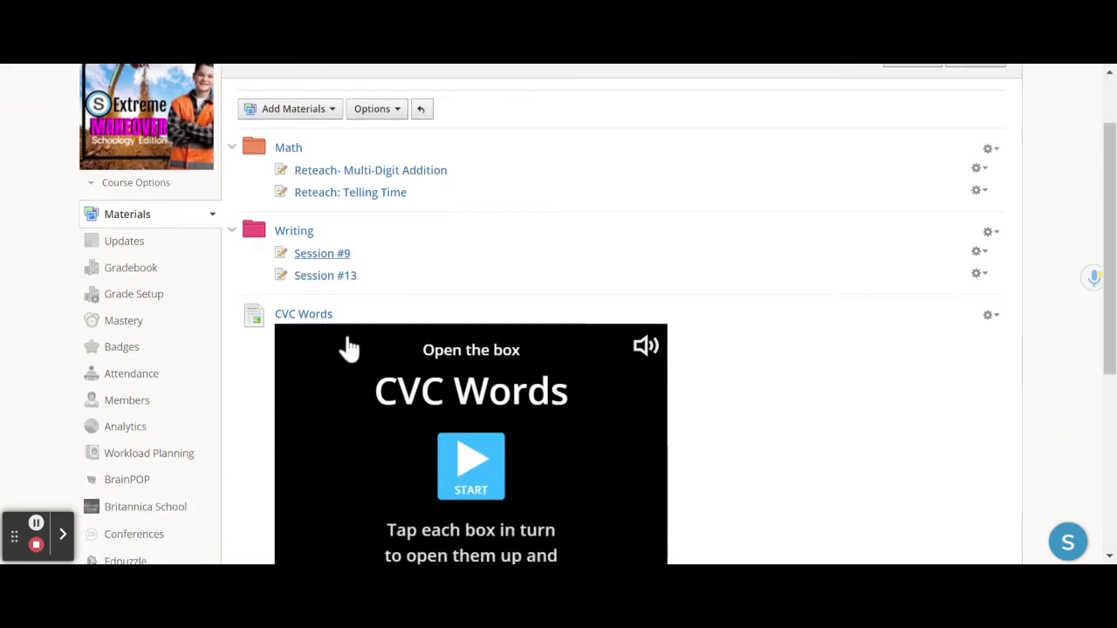
{"action": "scroll", "coordinate": [654, 410], "scroll_direction": "down", "scroll_amount": 1}
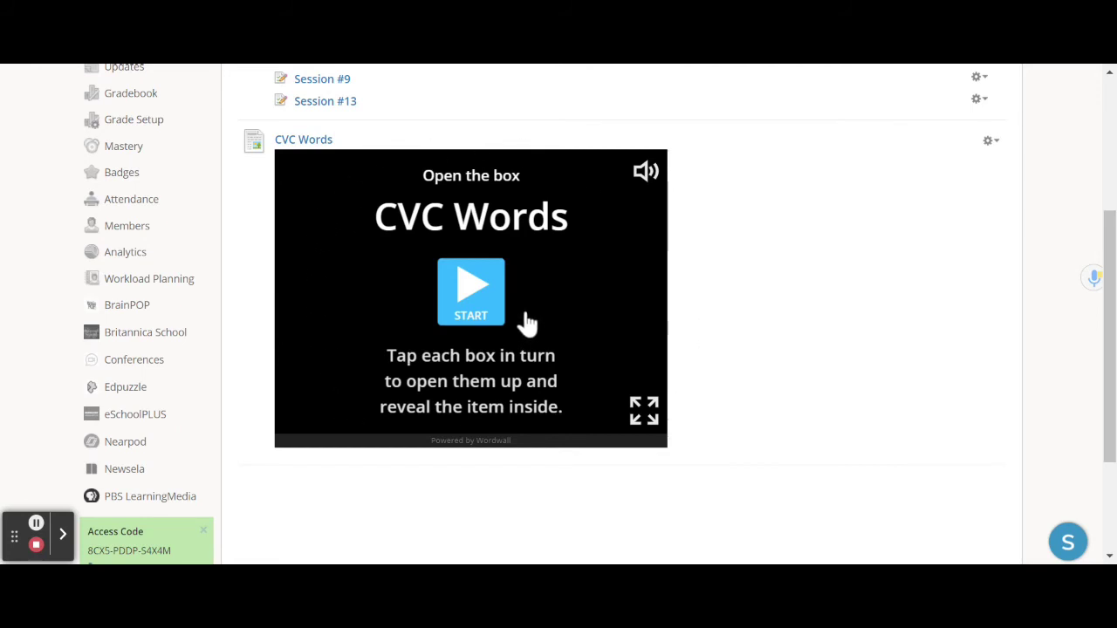
{"action": "left_click", "coordinate": [36, 525]}
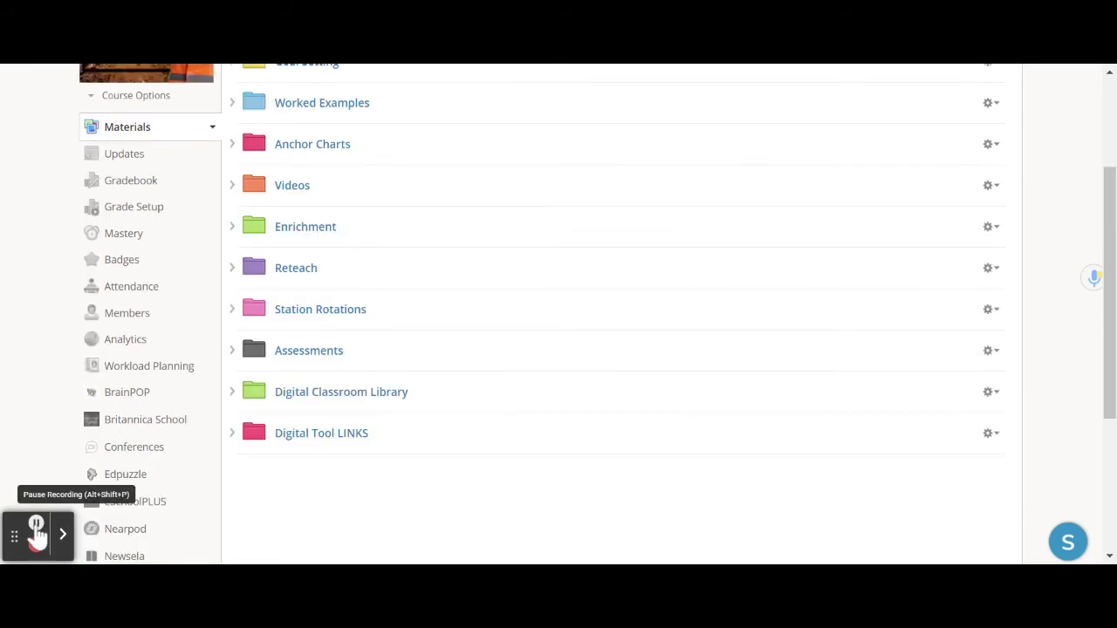
Open the Station Rotations folder and look through Literacy Stations, Literacy Stations ~Looks Like and the R.E.A.D Choice Board
{"action": "left_click", "coordinate": [296, 325]}
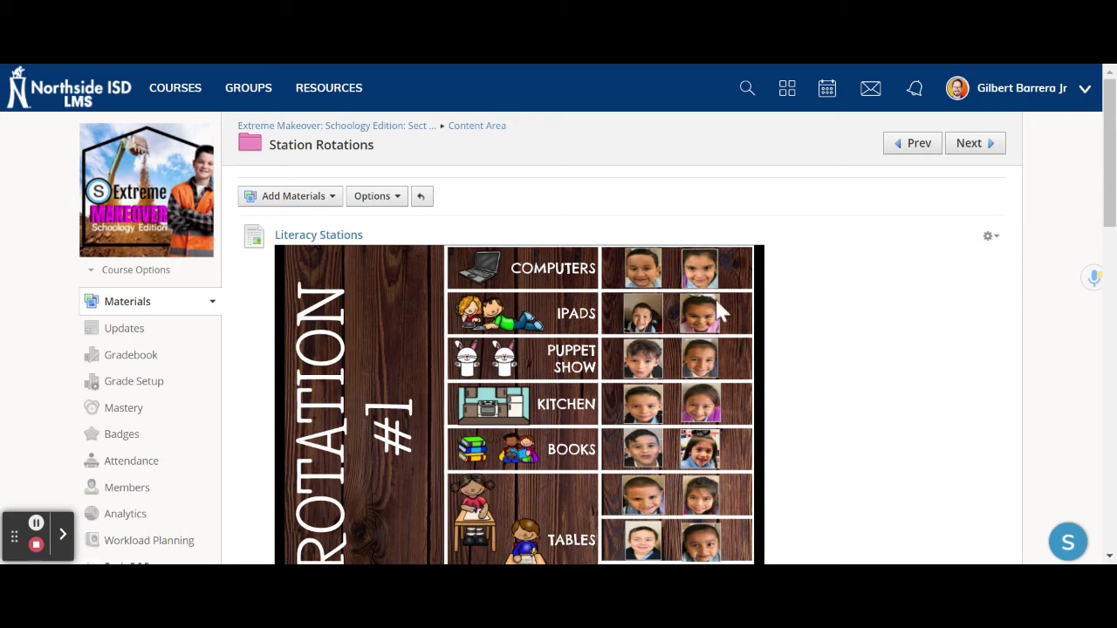
{"action": "scroll", "coordinate": [834, 317], "scroll_direction": "down", "scroll_amount": 1}
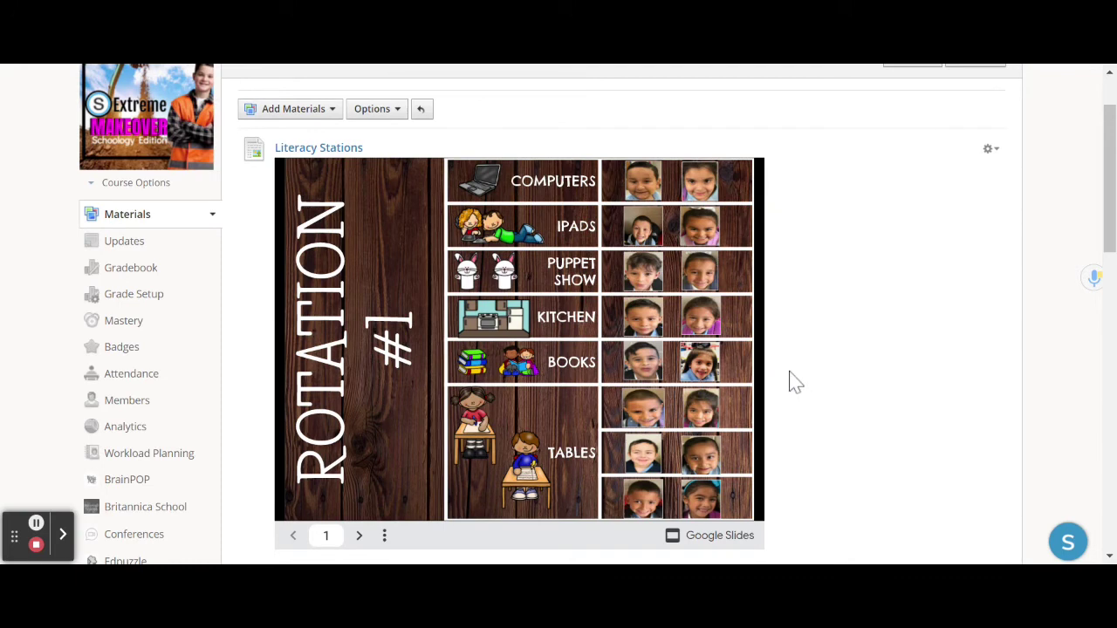
{"action": "scroll", "coordinate": [793, 378], "scroll_direction": "down", "scroll_amount": 5}
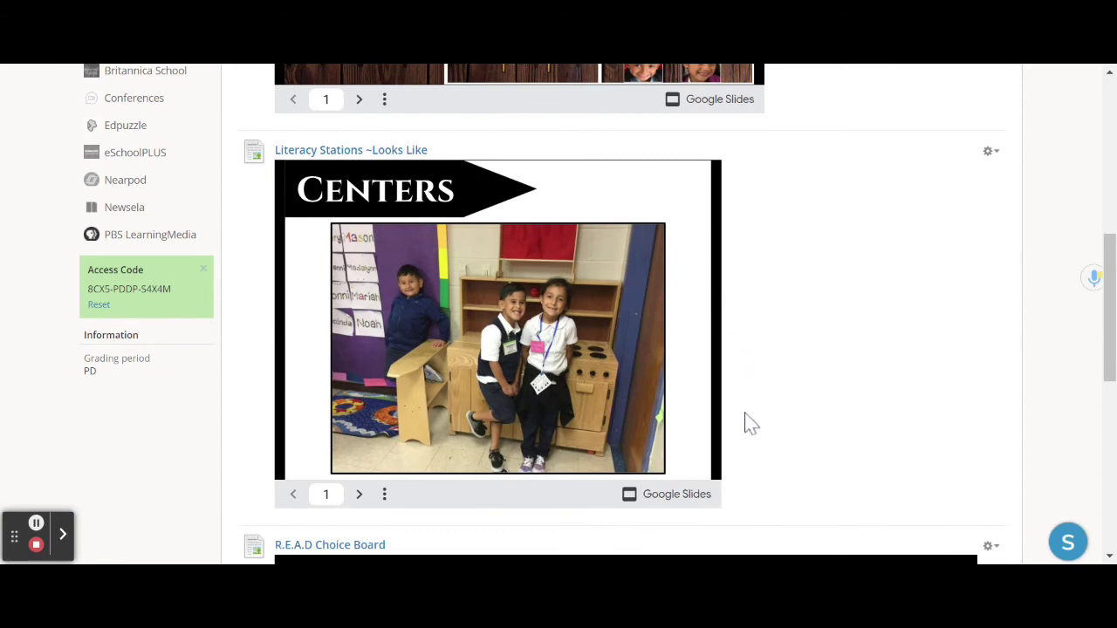
{"action": "scroll", "coordinate": [759, 416], "scroll_direction": "down", "scroll_amount": 3}
{"action": "scroll", "coordinate": [759, 416], "scroll_direction": "up", "scroll_amount": 3}
{"action": "scroll", "coordinate": [803, 368], "scroll_direction": "down", "scroll_amount": 4}
{"action": "scroll", "coordinate": [798, 368], "scroll_direction": "down", "scroll_amount": 1}
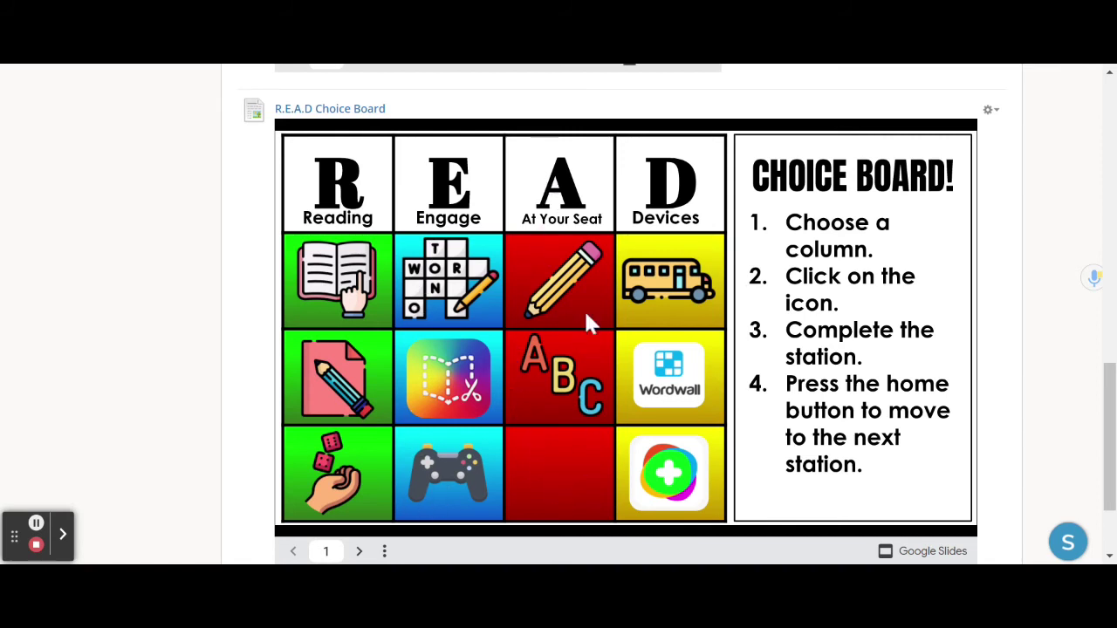
View the Read for 21 Minutes, Book Creator and Handwriting stations on the R.E.A.D Choice Board, returning to the board after each
{"action": "left_click", "coordinate": [340, 277]}
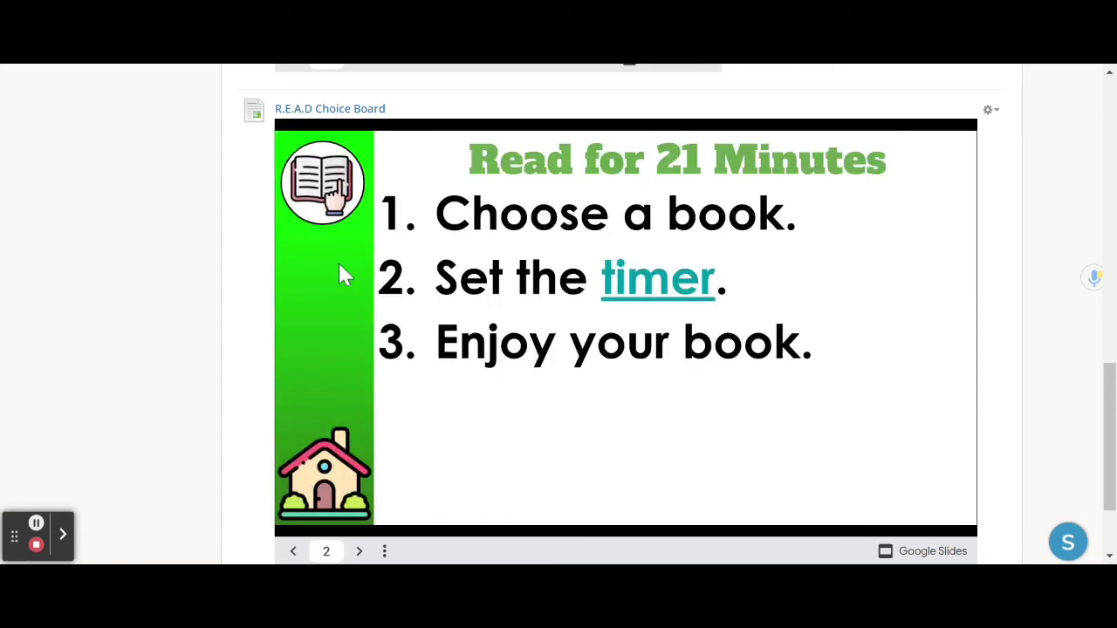
{"action": "left_click", "coordinate": [325, 465]}
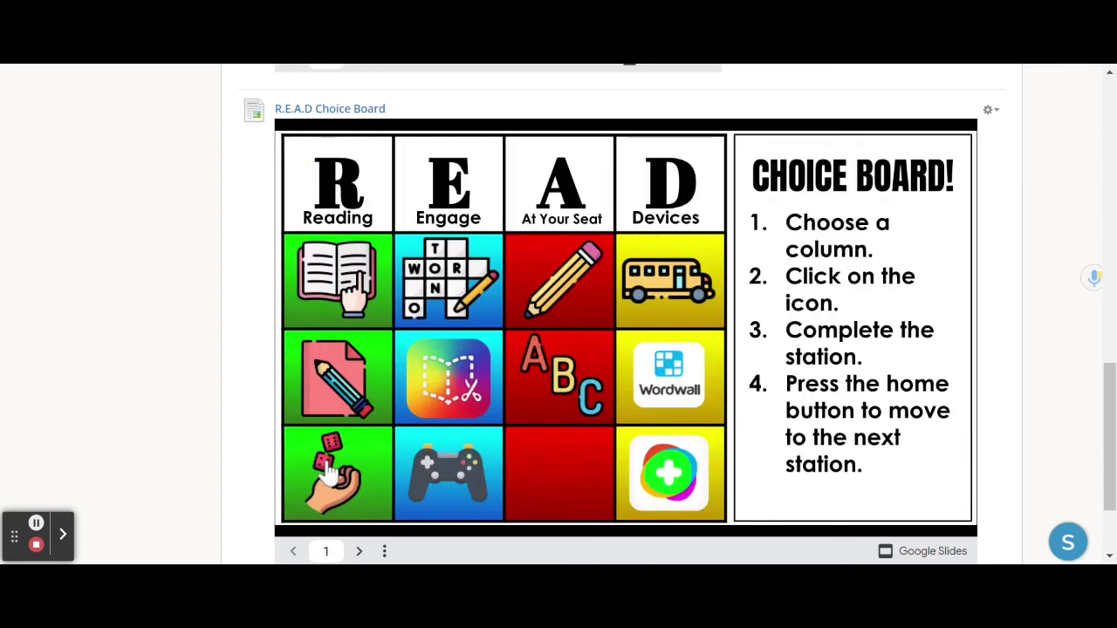
{"action": "left_click", "coordinate": [458, 375]}
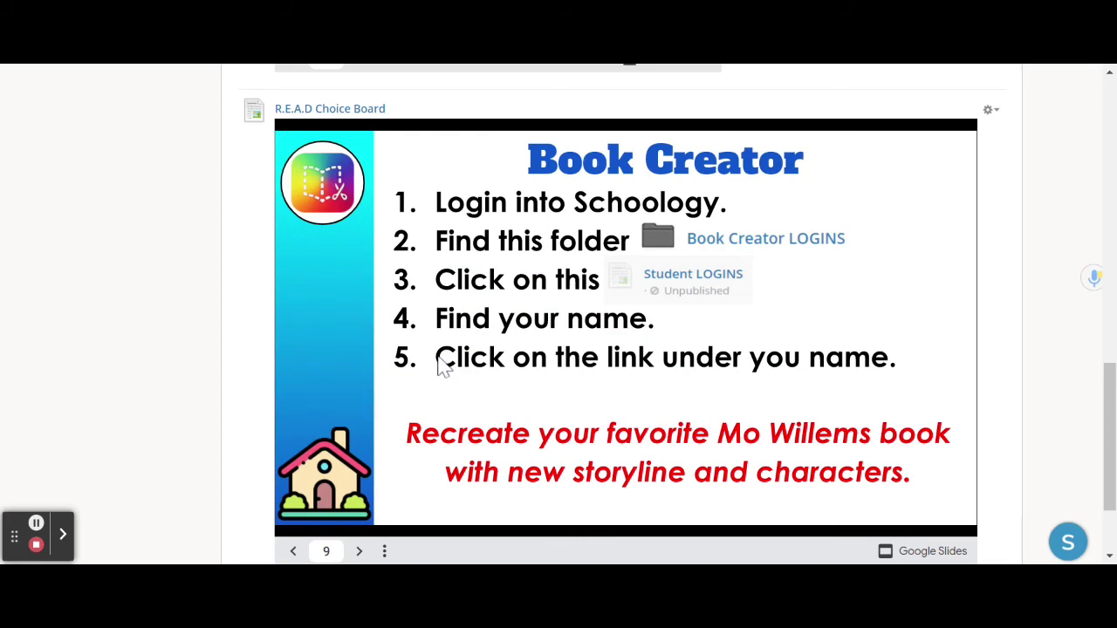
{"action": "left_click", "coordinate": [301, 482]}
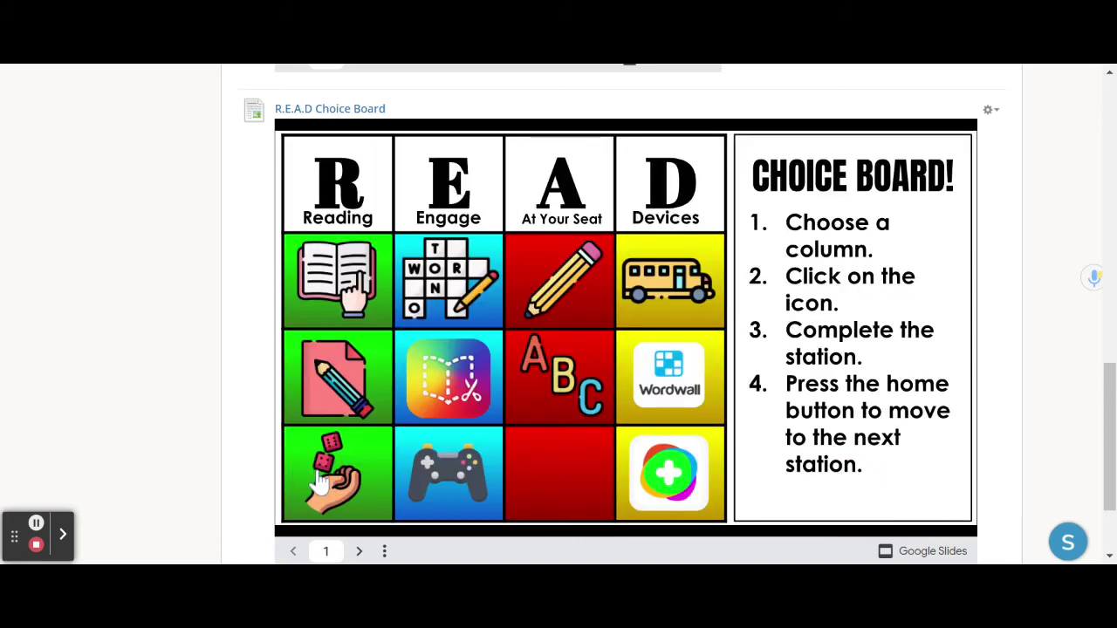
{"action": "left_click", "coordinate": [576, 278]}
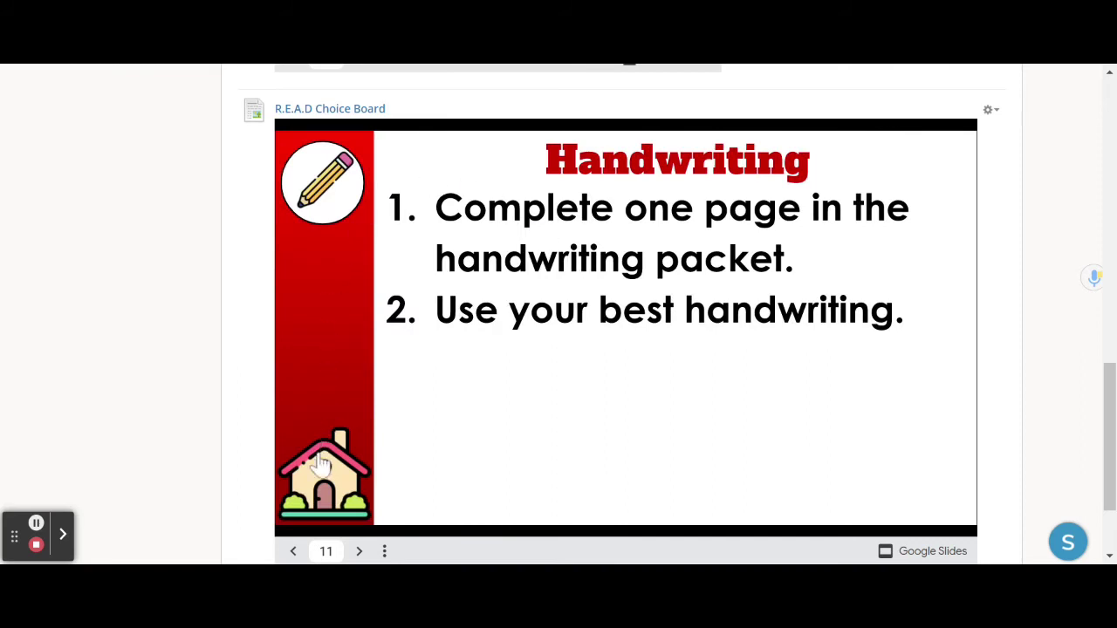
{"action": "left_click", "coordinate": [321, 498]}
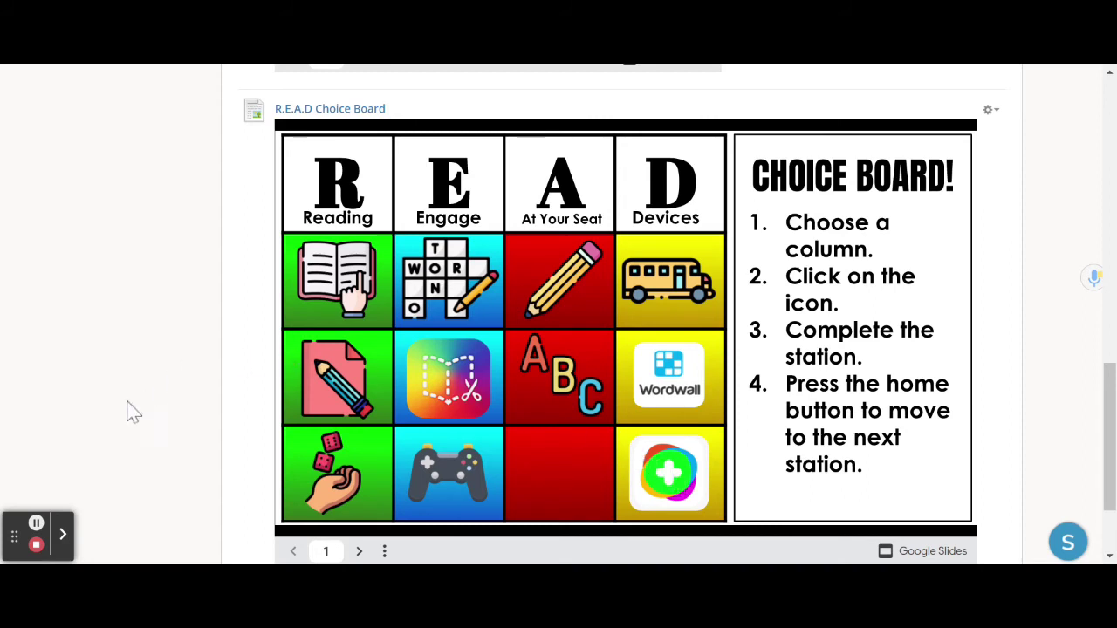
{"action": "left_click", "coordinate": [37, 525]}
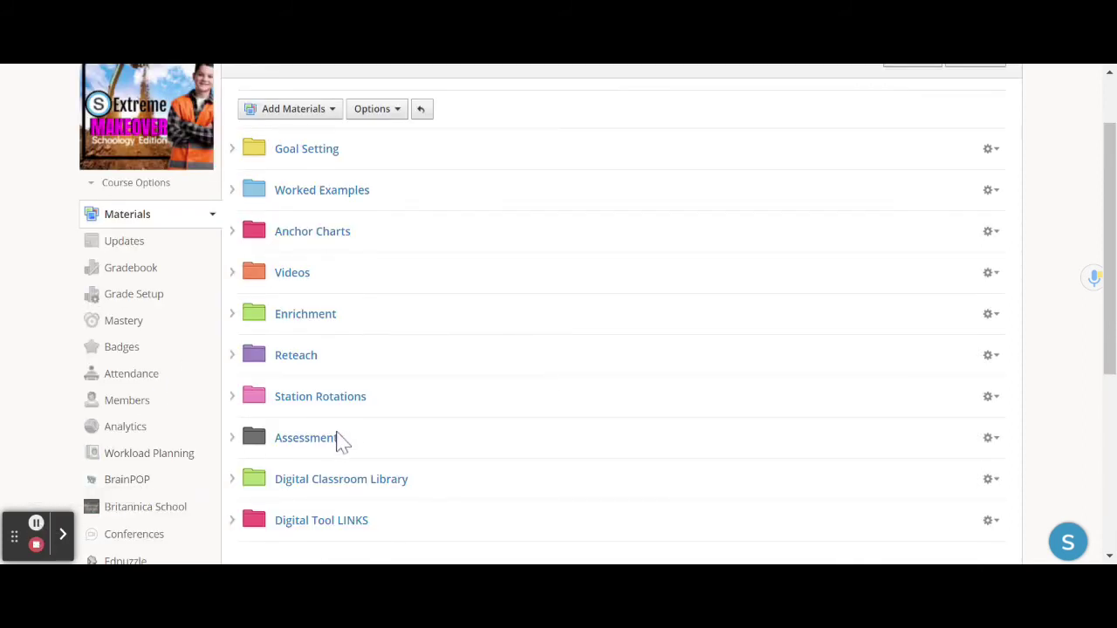
Open the Nouns ~Yes or No assessment from Assessments > Nouns Assessments and start a preview attempt
{"action": "left_click", "coordinate": [338, 438]}
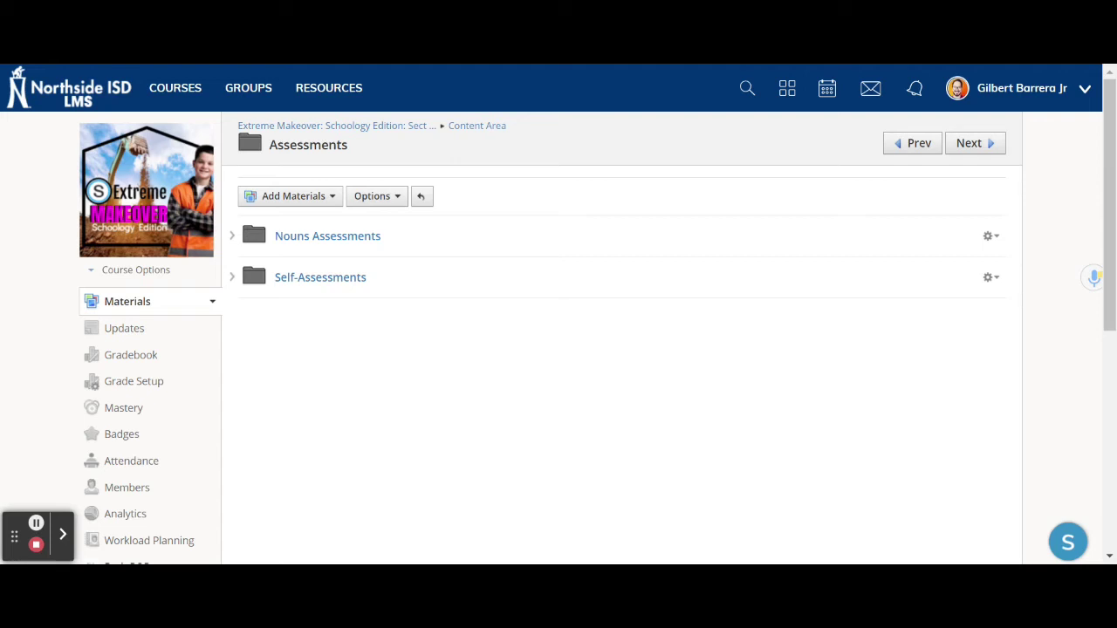
{"action": "left_click", "coordinate": [298, 248]}
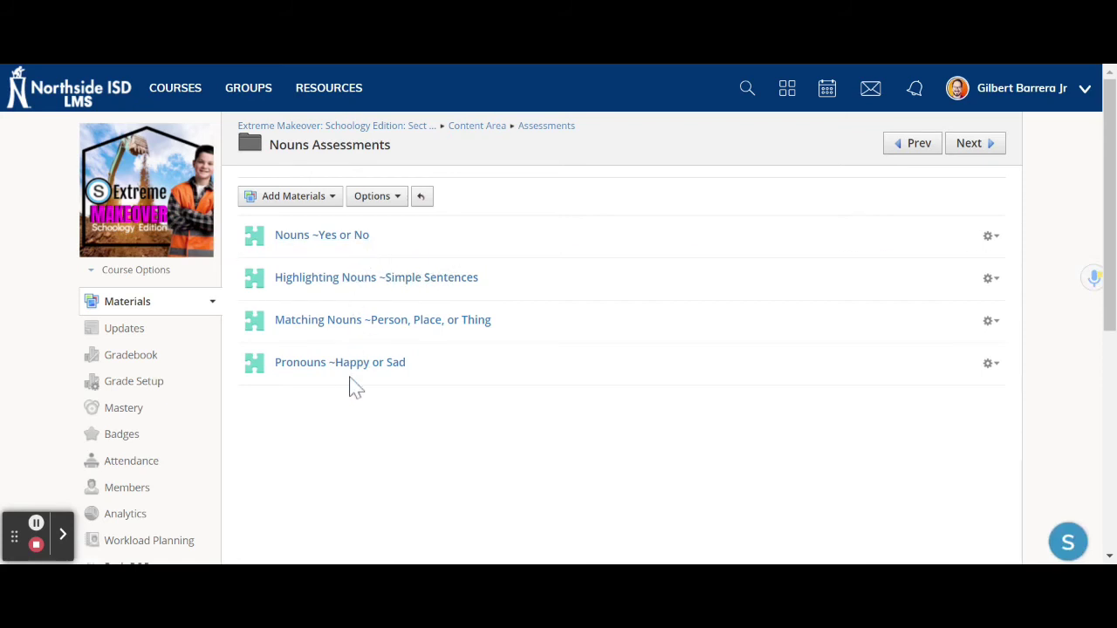
{"action": "left_click", "coordinate": [339, 248]}
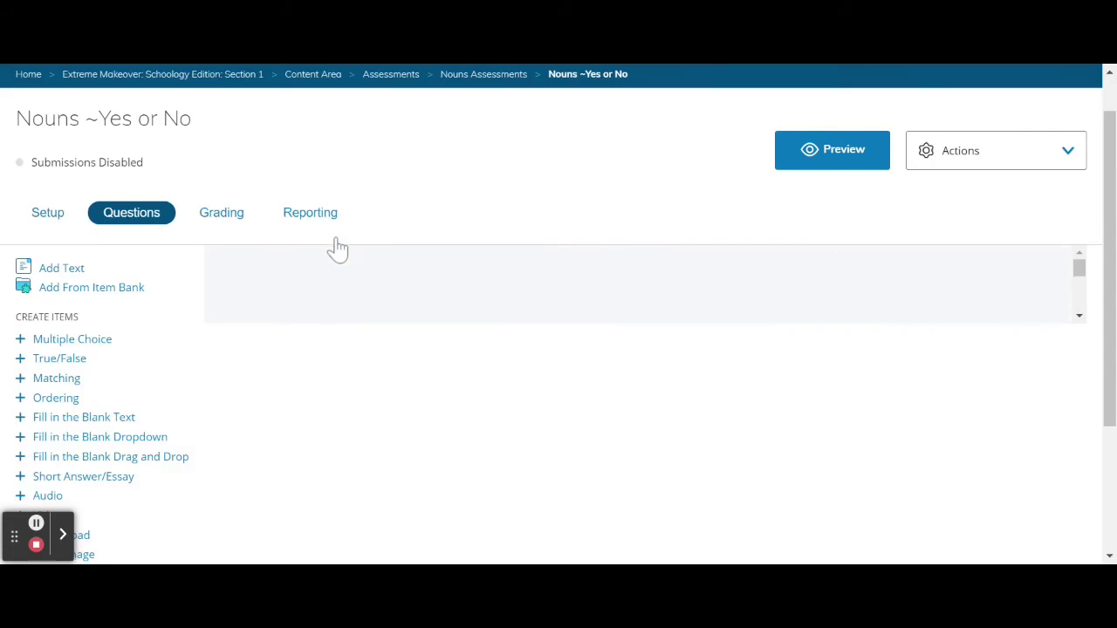
{"action": "left_click", "coordinate": [803, 159]}
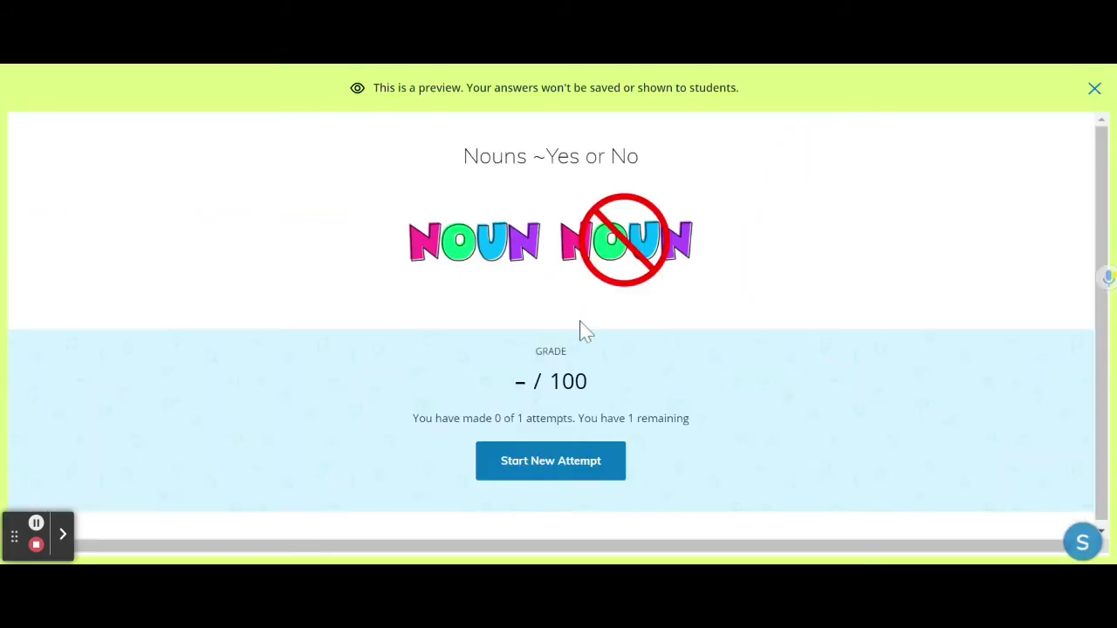
{"action": "left_click", "coordinate": [551, 462]}
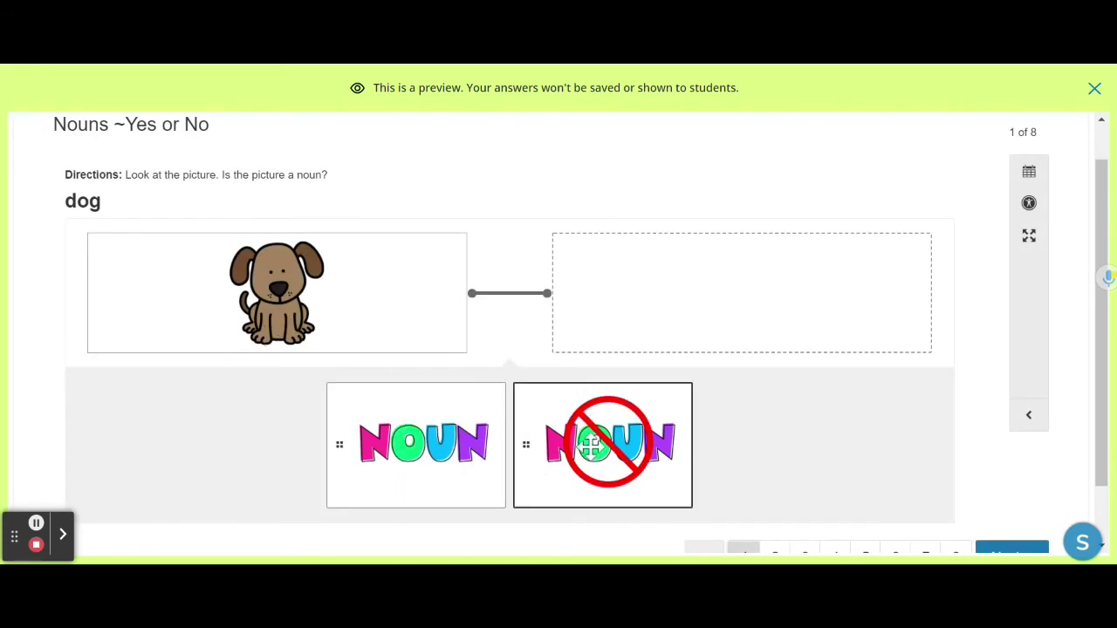
{"action": "left_click", "coordinate": [36, 525]}
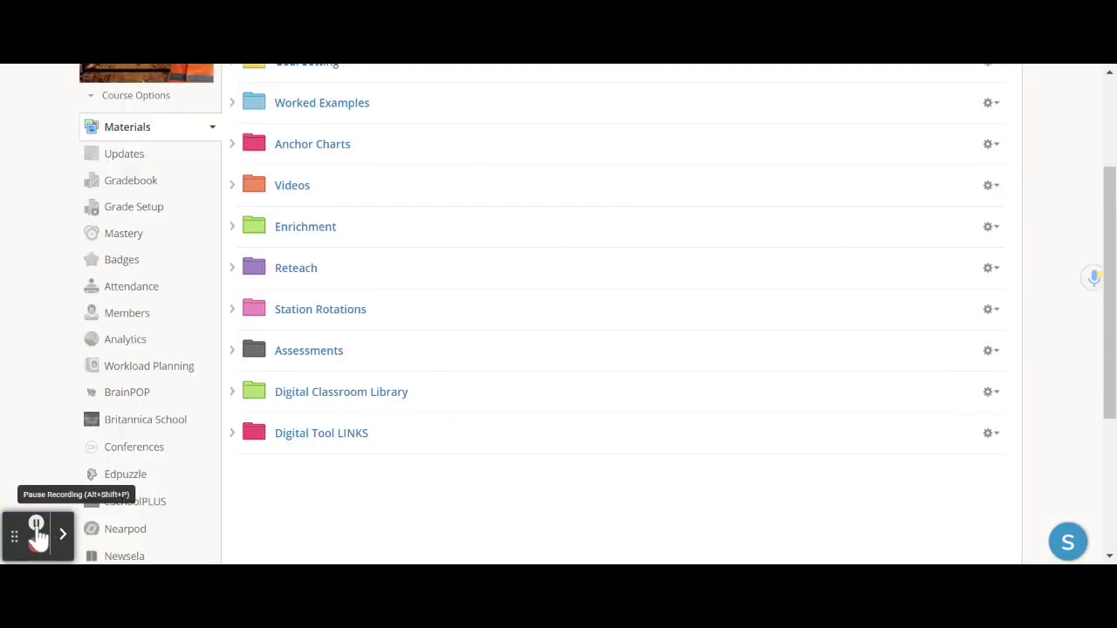
Open the Digital Classroom Library folder, enter the BOOKFLIX ~Teacher Read Alouds home page and look over the Virtual Bookroom
{"action": "left_click", "coordinate": [361, 397]}
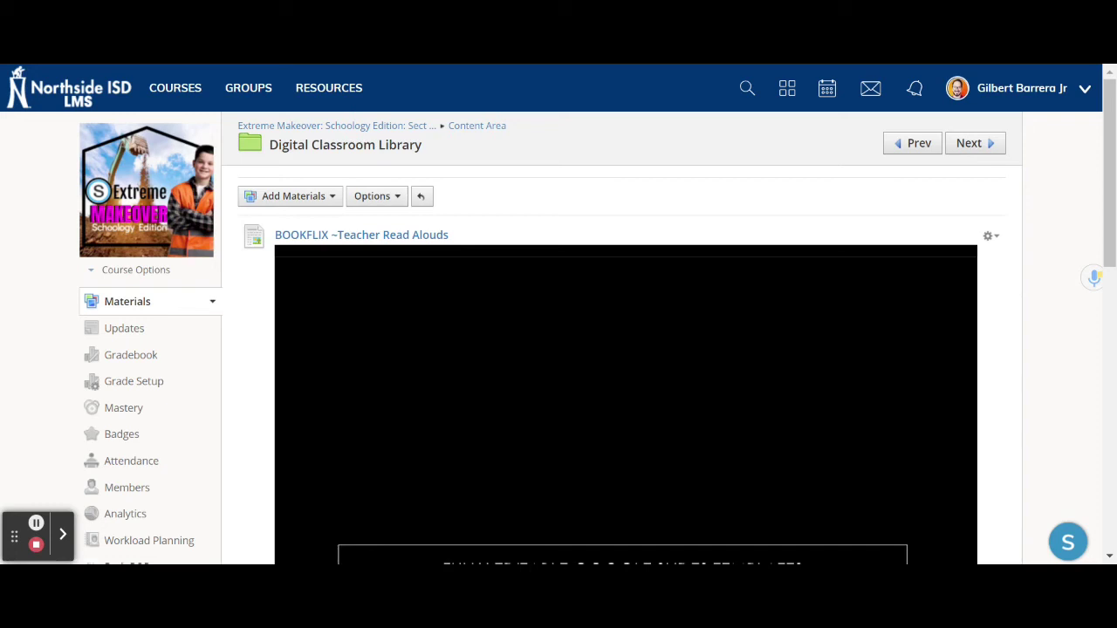
{"action": "scroll", "coordinate": [290, 392], "scroll_direction": "down", "scroll_amount": 1}
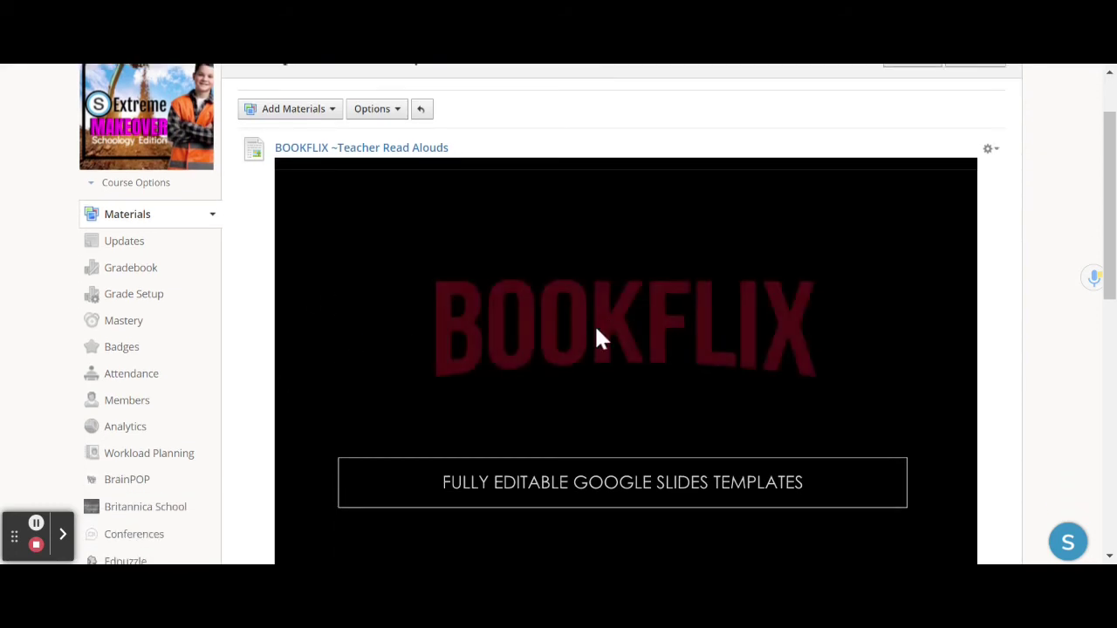
{"action": "left_click", "coordinate": [616, 328]}
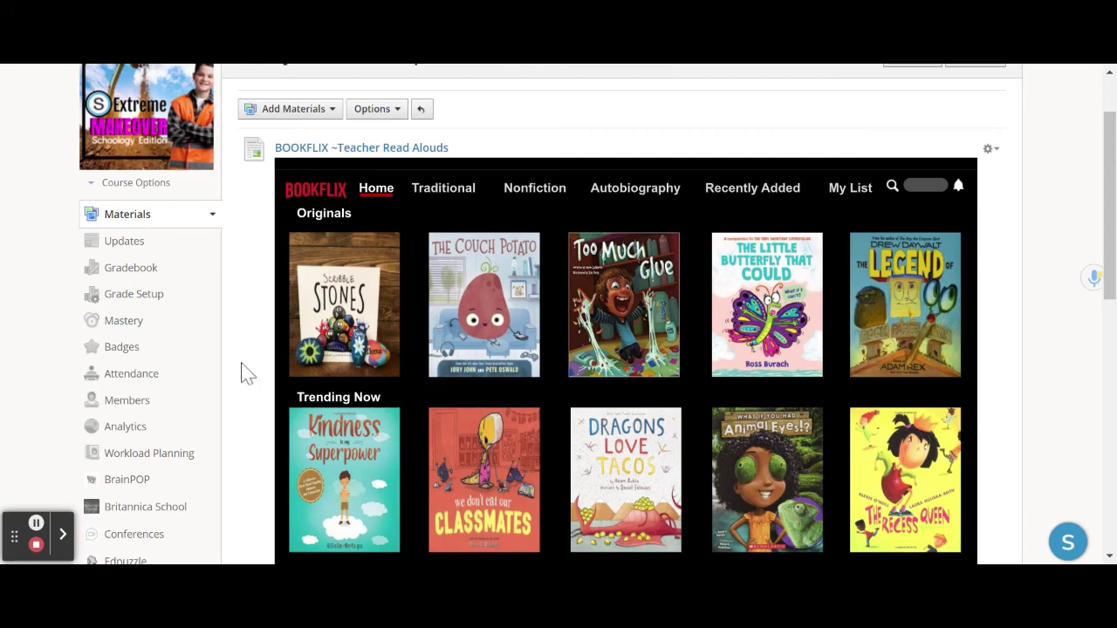
{"action": "scroll", "coordinate": [244, 373], "scroll_direction": "down", "scroll_amount": 5}
{"action": "scroll", "coordinate": [247, 373], "scroll_direction": "down", "scroll_amount": 2}
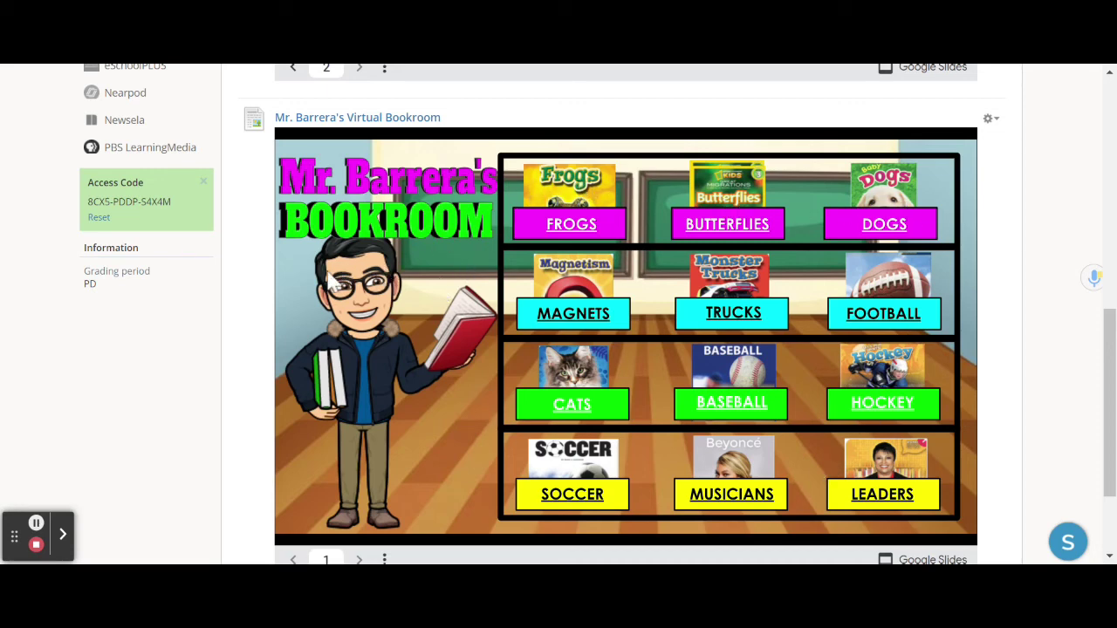
{"action": "scroll", "coordinate": [327, 281], "scroll_direction": "down", "scroll_amount": 3}
{"action": "scroll", "coordinate": [325, 281], "scroll_direction": "up", "scroll_amount": 6}
{"action": "scroll", "coordinate": [325, 281], "scroll_direction": "up", "scroll_amount": 2}
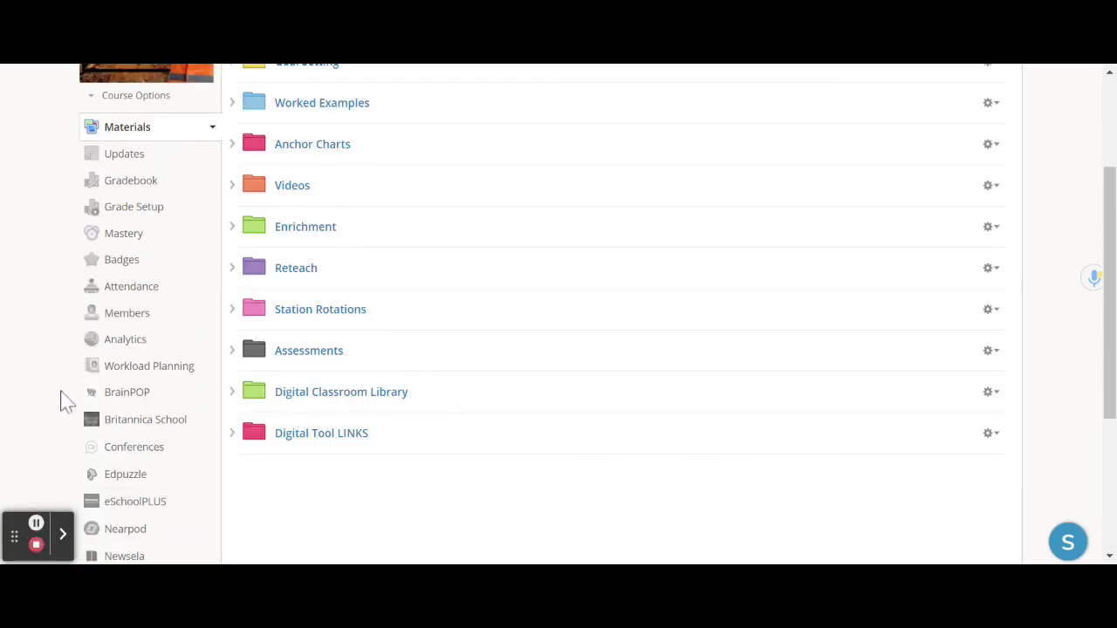
Open the Digital Tool LINKS folder and look through its links, Would You Rather?, First Grade LINKS and Writing Tools
{"action": "left_click", "coordinate": [324, 440]}
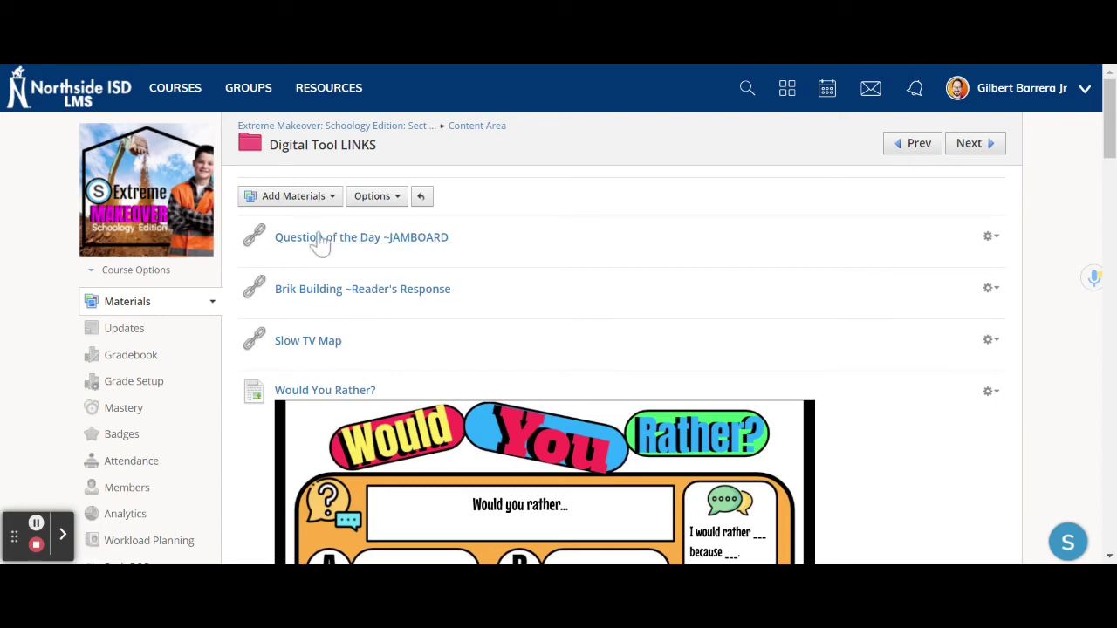
{"action": "mouse_move", "coordinate": [320, 244]}
{"action": "left_mouse_down"}
{"action": "mouse_move", "coordinate": [344, 276]}
{"action": "mouse_move", "coordinate": [454, 276]}
{"action": "mouse_move", "coordinate": [384, 289]}
{"action": "mouse_move", "coordinate": [343, 335]}
{"action": "left_mouse_up"}
{"action": "scroll", "coordinate": [342, 334], "scroll_direction": "down", "scroll_amount": 6}
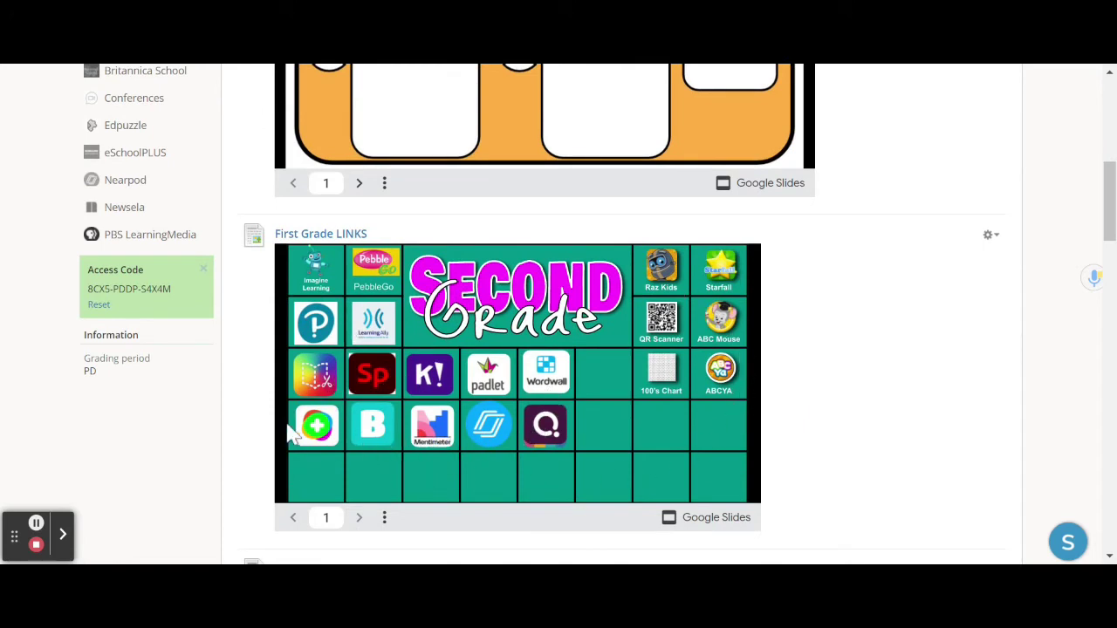
{"action": "scroll", "coordinate": [267, 418], "scroll_direction": "down", "scroll_amount": 1}
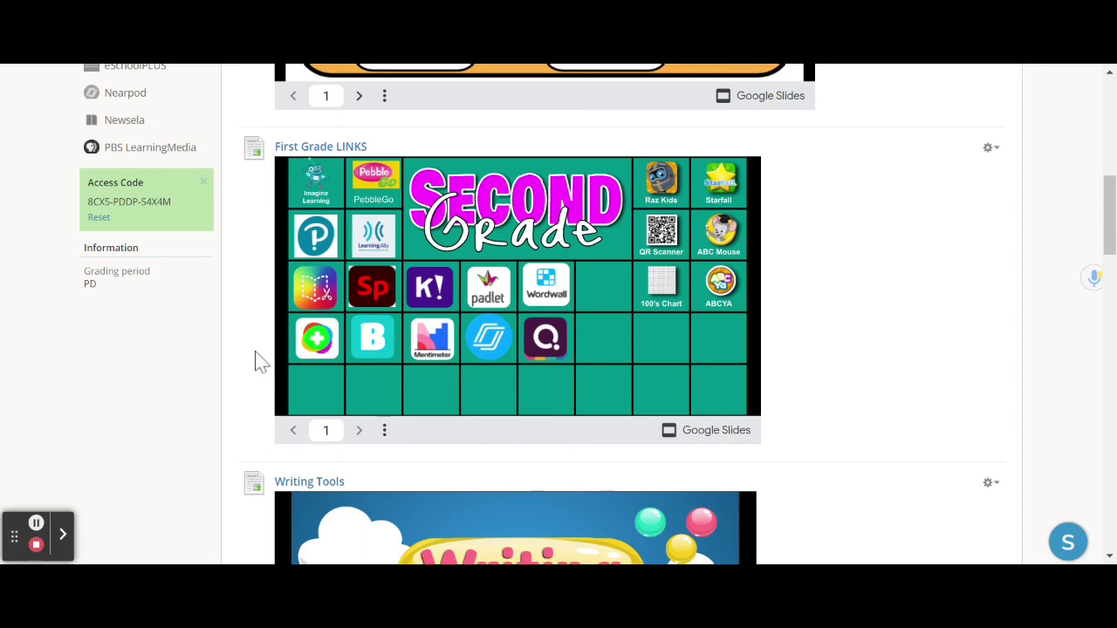
{"action": "scroll", "coordinate": [258, 360], "scroll_direction": "down", "scroll_amount": 3}
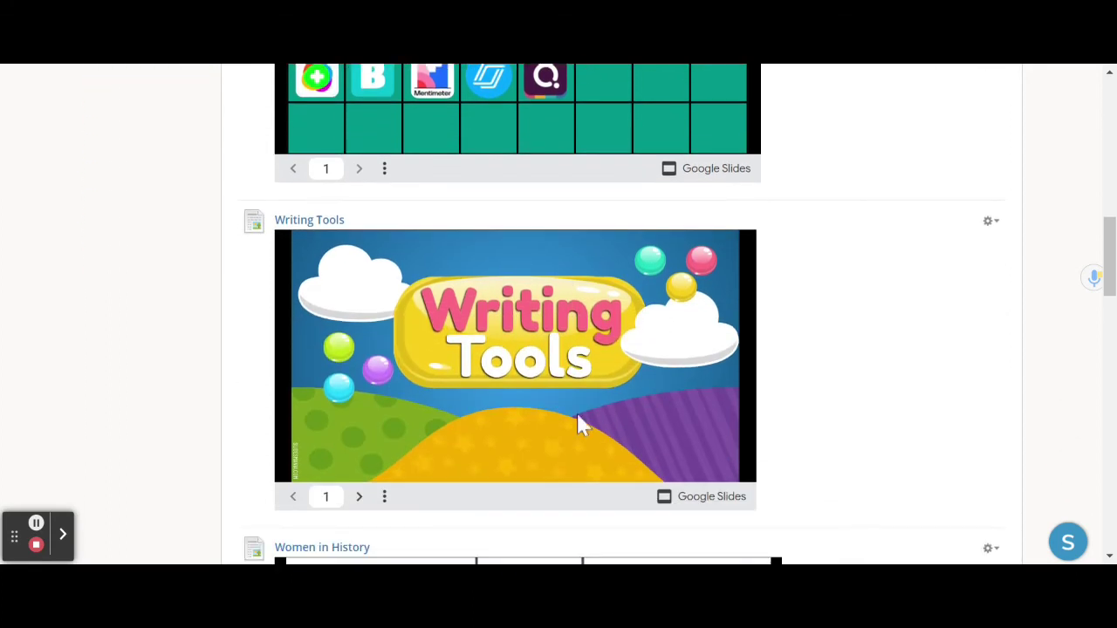
Enter the Writing Tools slide menu, view the Alphabet Chart and return to the menu
{"action": "left_click", "coordinate": [530, 333]}
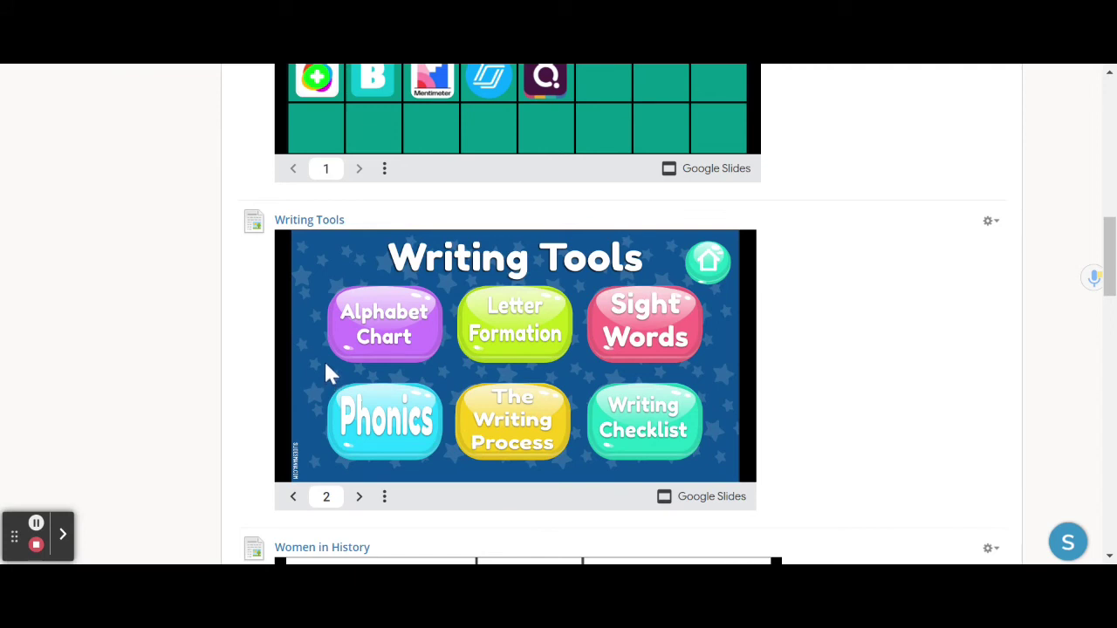
{"action": "left_click", "coordinate": [390, 327]}
{"action": "left_click", "coordinate": [709, 263]}
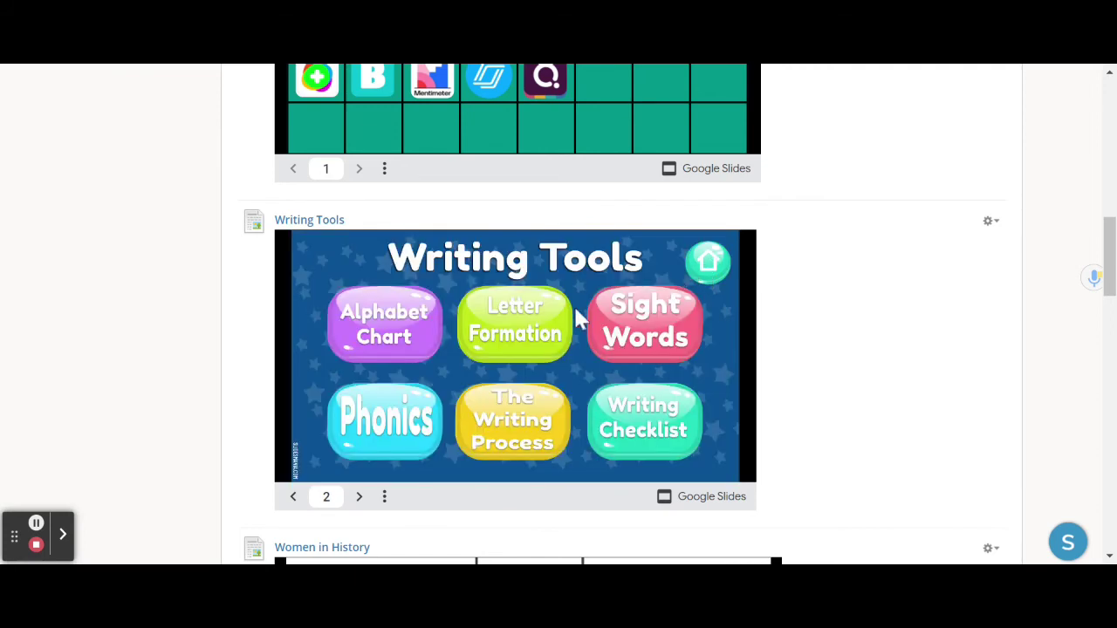